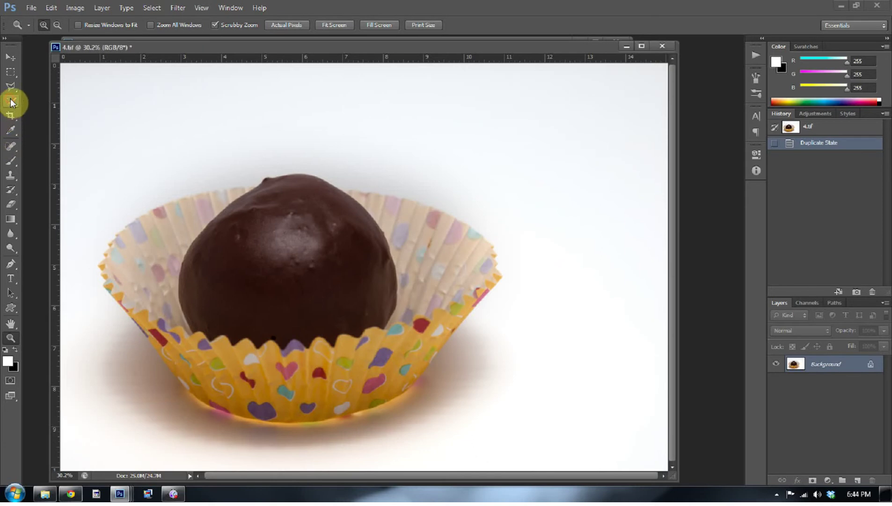
# Step: Quick-select the chocolate and the cup's front with an enlarged selection brush
pyautogui.moveTo(319, 229)
pyautogui.mouseDown()
pyautogui.moveTo(355, 233)
pyautogui.moveTo(327, 233)
pyautogui.mouseUp()
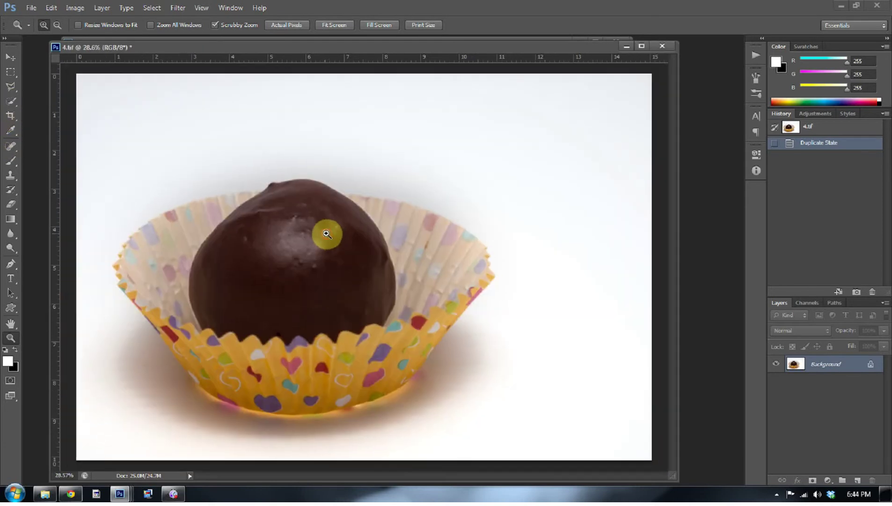
pyautogui.click(11, 104)
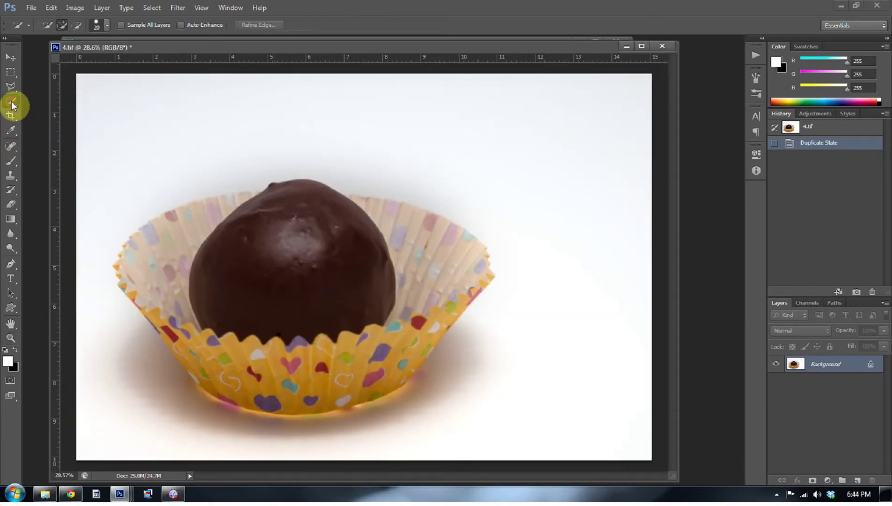
pyautogui.moveTo(260, 244)
pyautogui.mouseDown()
pyautogui.moveTo(278, 261)
pyautogui.moveTo(389, 277)
pyautogui.moveTo(408, 346)
pyautogui.moveTo(445, 276)
pyautogui.moveTo(447, 241)
pyautogui.moveTo(384, 225)
pyautogui.moveTo(344, 196)
pyautogui.moveTo(353, 202)
pyautogui.mouseUp()
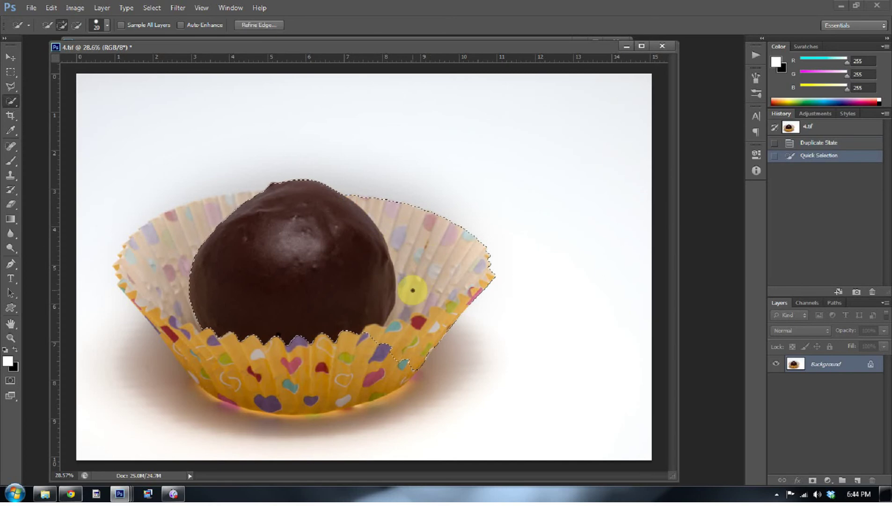
pyautogui.press(']')
pyautogui.press(']')
pyautogui.press(']')
pyautogui.press(']')
pyautogui.press(']')
pyautogui.press(']')
pyautogui.press(']')
pyautogui.press(']')
pyautogui.press(']')
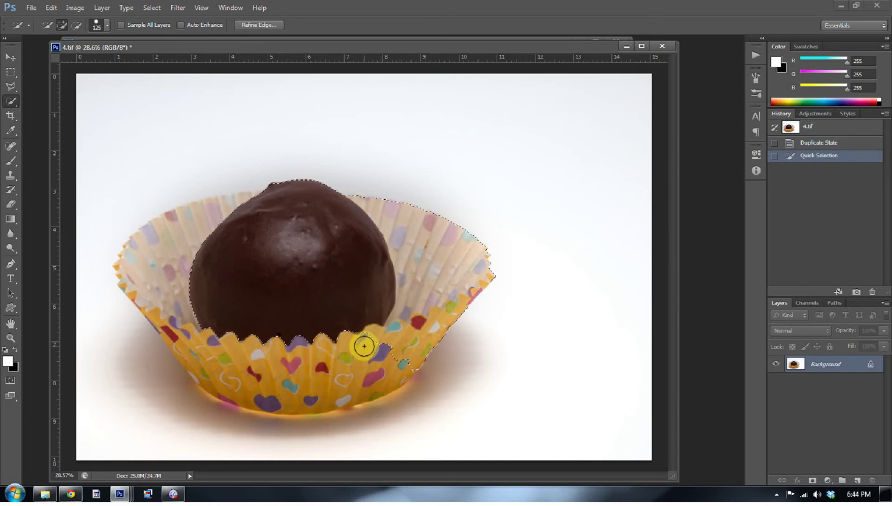
pyautogui.press(']')
pyautogui.press(']')
pyautogui.press(']')
pyautogui.press(']')
pyautogui.press(']')
pyautogui.press(']')
pyautogui.moveTo(364, 346)
pyautogui.mouseDown()
pyautogui.moveTo(235, 358)
pyautogui.moveTo(205, 342)
pyautogui.moveTo(188, 300)
pyautogui.moveTo(183, 315)
pyautogui.mouseUp()
# Step: With a smaller brush, add the cup's upper-left rim and lower-right side to the selection
pyautogui.press('[')
pyautogui.press('[')
pyautogui.press('[')
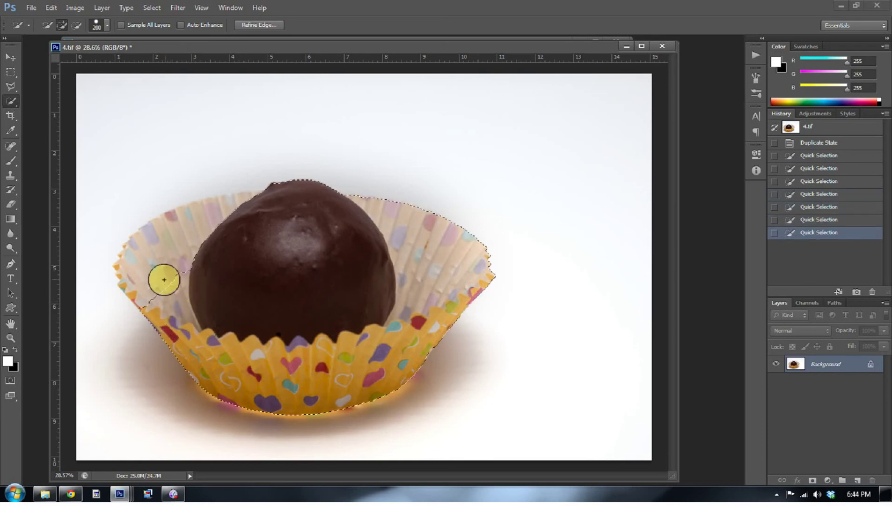
pyautogui.press('[')
pyautogui.press('[')
pyautogui.moveTo(146, 260)
pyautogui.mouseDown()
pyautogui.moveTo(145, 245)
pyautogui.moveTo(243, 205)
pyautogui.moveTo(267, 208)
pyautogui.mouseUp()
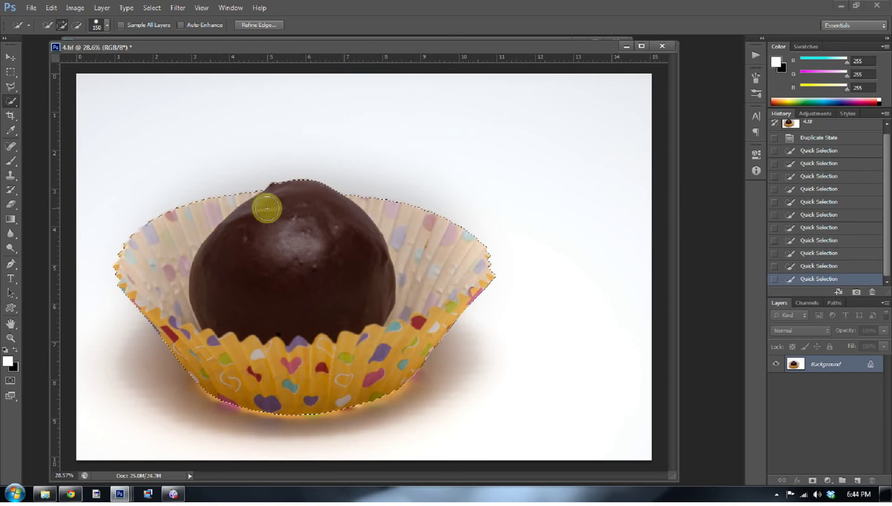
pyautogui.click(378, 377)
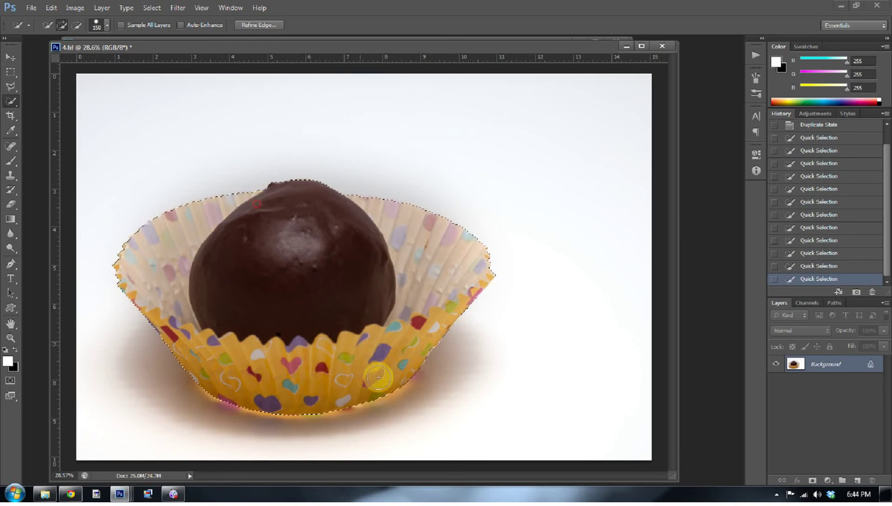
pyautogui.click(426, 375)
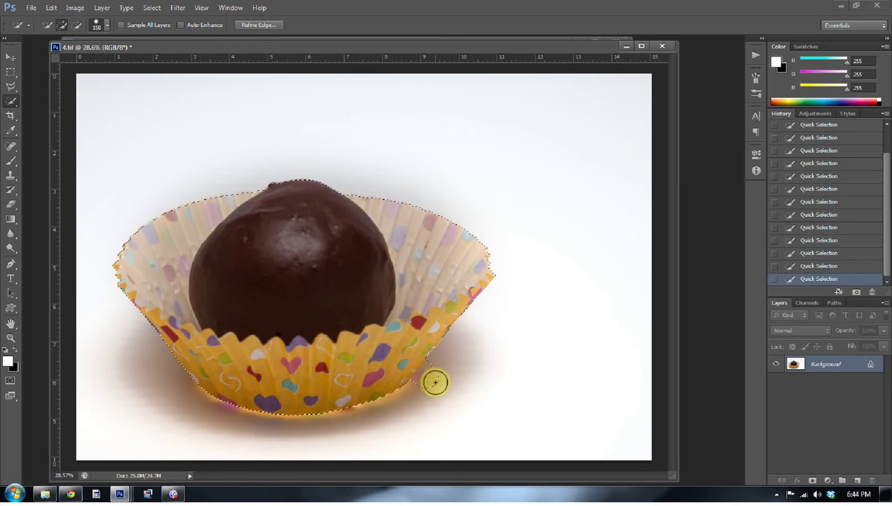
# Step: Subtract the stray white background from around the cup's lower-right edge
pyautogui.press('alt')
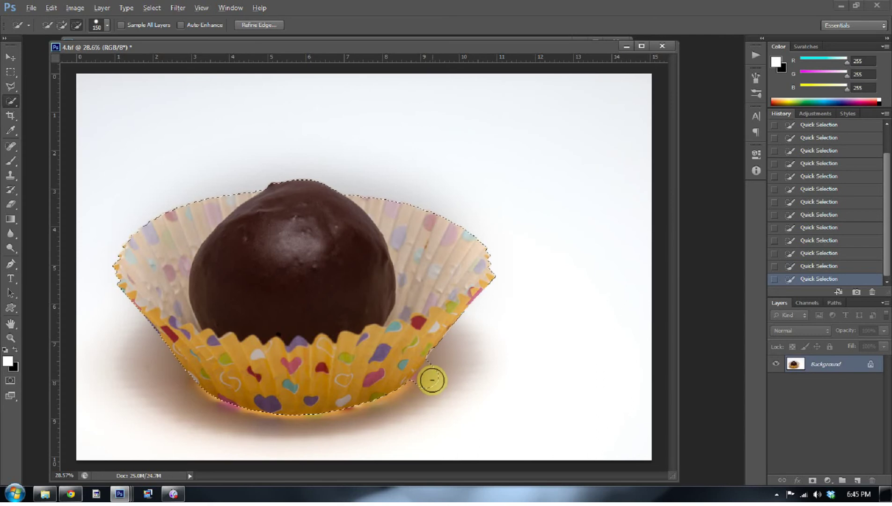
pyautogui.keyDown('alt'); pyautogui.click(431, 375); pyautogui.keyUp('alt')
pyautogui.keyDown('alt'); pyautogui.click(427, 378); pyautogui.keyUp('alt')
pyautogui.keyDown('alt'); pyautogui.click(425, 383); pyautogui.keyUp('alt')
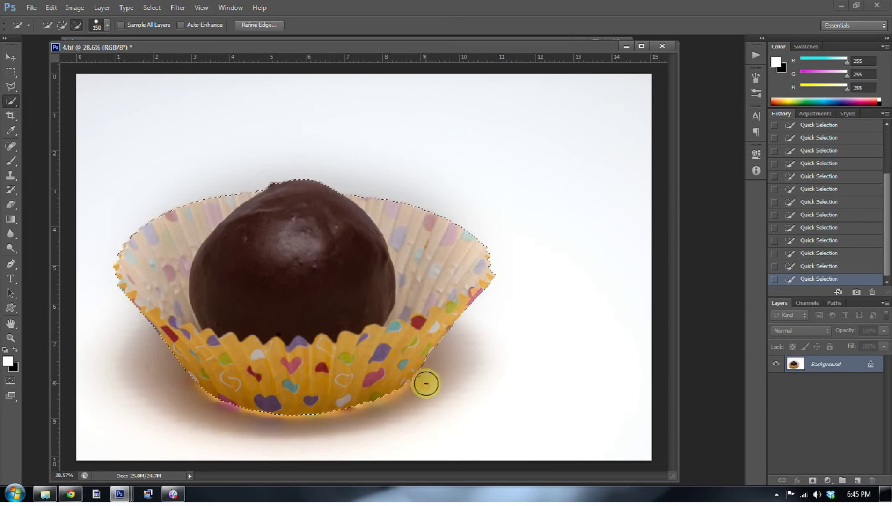
pyautogui.keyDown('alt'); pyautogui.click(423, 386); pyautogui.keyUp('alt')
pyautogui.keyDown('alt'); pyautogui.click(426, 384); pyautogui.keyUp('alt')
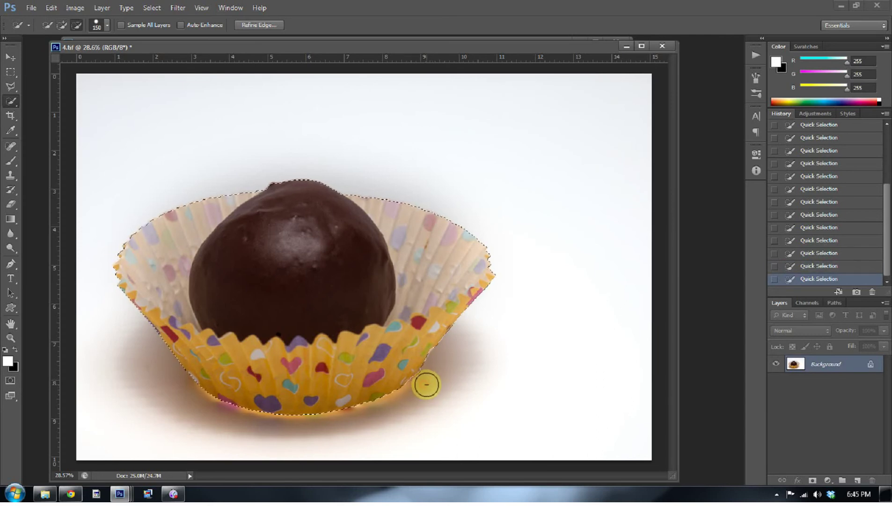
pyautogui.keyDown('alt'); pyautogui.click(427, 382); pyautogui.keyUp('alt')
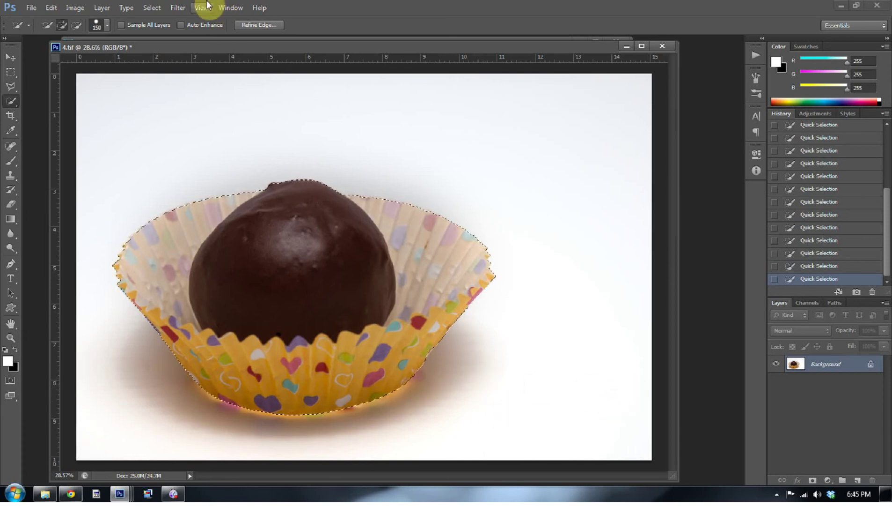
# Step: Contract the cake ball selection by 3 pixels
pyautogui.click(160, 8)
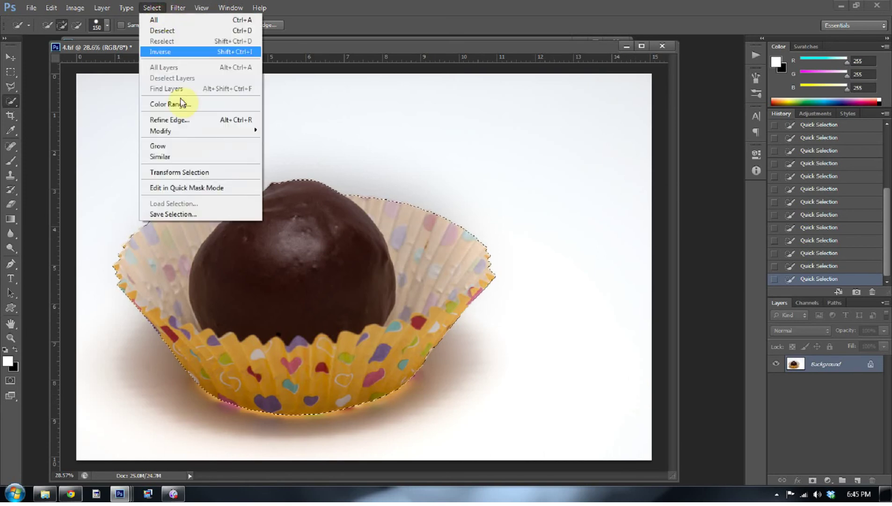
pyautogui.click(187, 133)
pyautogui.click(111, 161)
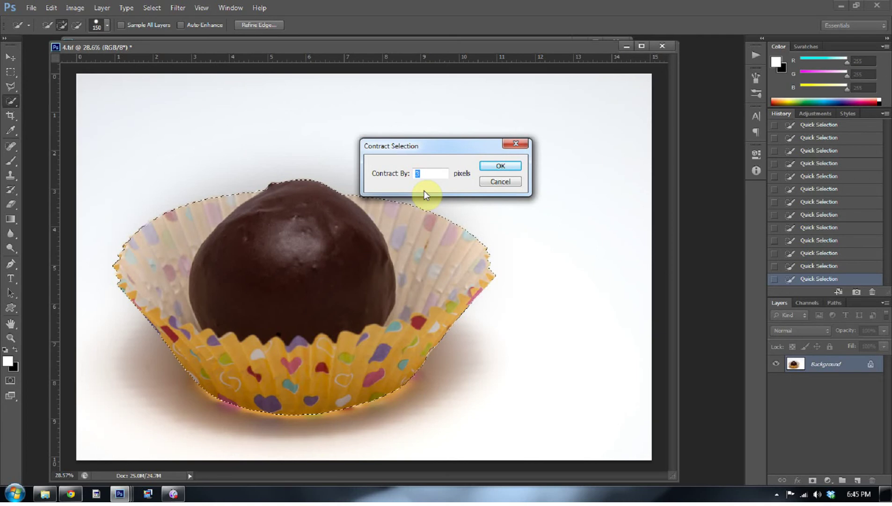
pyautogui.click(501, 168)
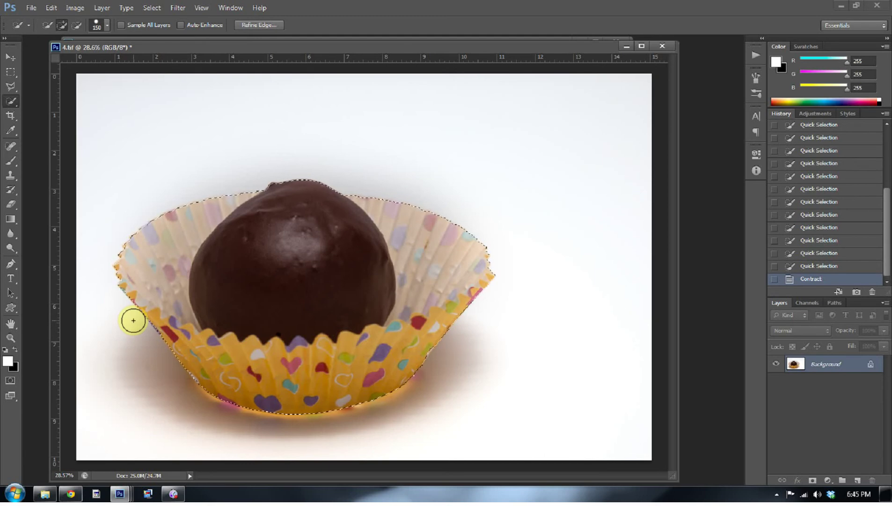
# Step: Feather the selection with a 1-pixel radius
pyautogui.click(153, 9)
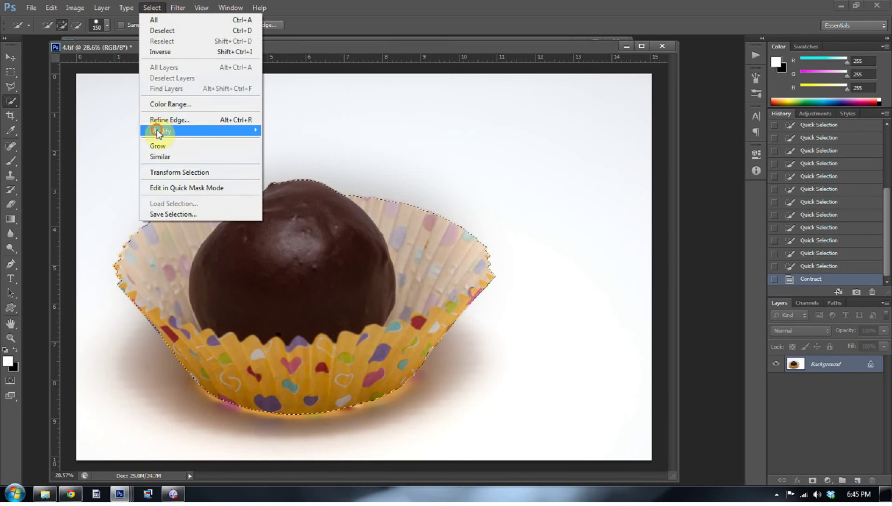
pyautogui.moveTo(158, 130)
pyautogui.click(99, 173)
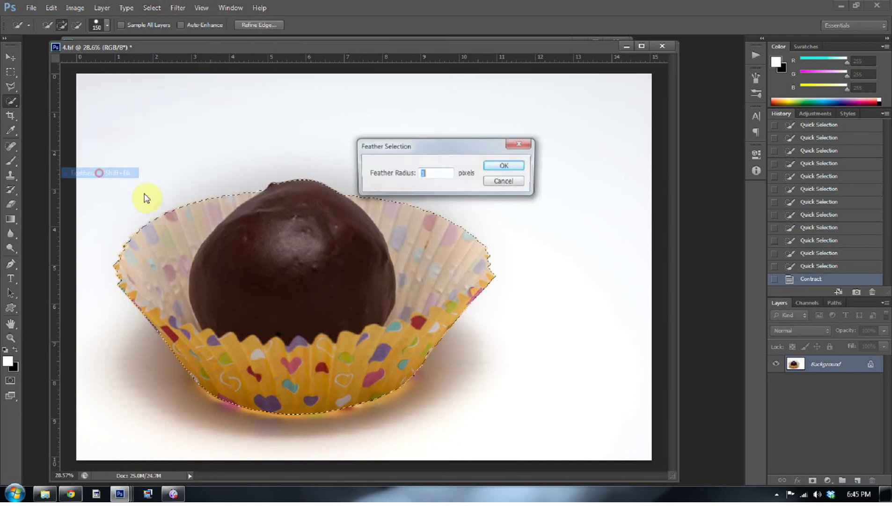
pyautogui.click(498, 166)
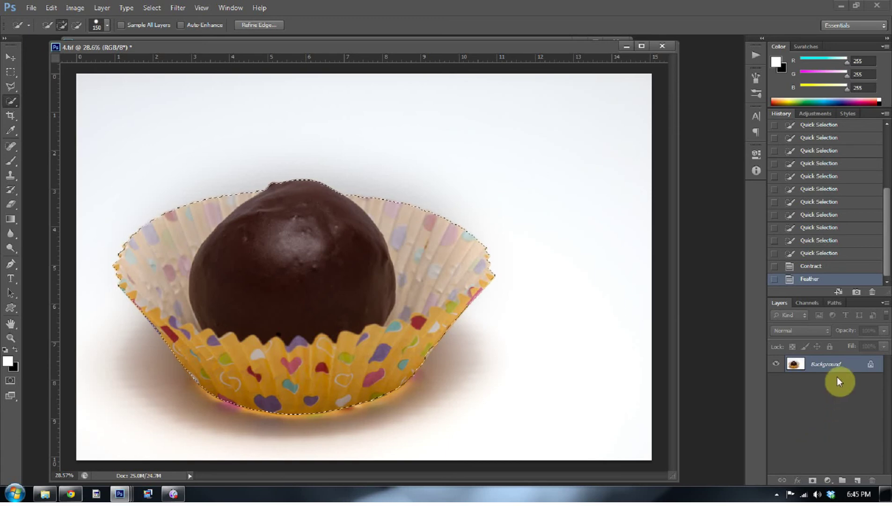
# Step: Convert the Background to Layer 0 and mask it to the cake ball selection
pyautogui.doubleClick(853, 365)
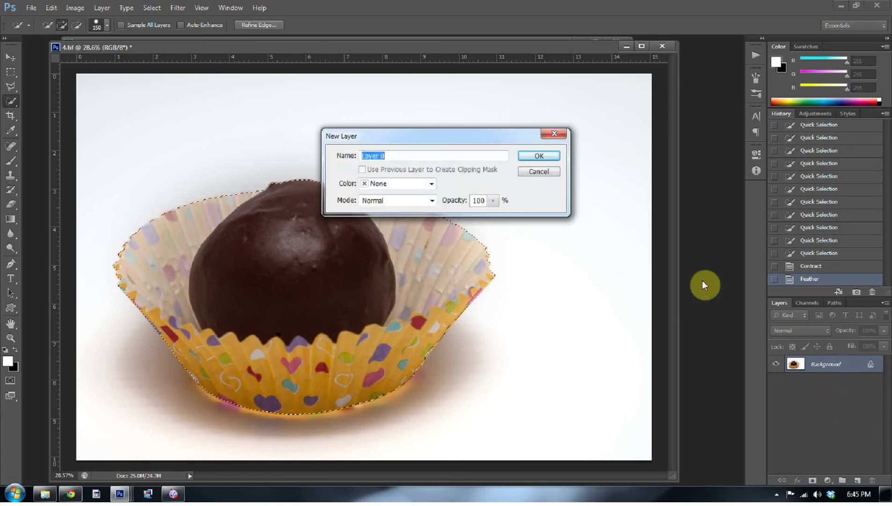
pyautogui.click(551, 161)
pyautogui.click(813, 480)
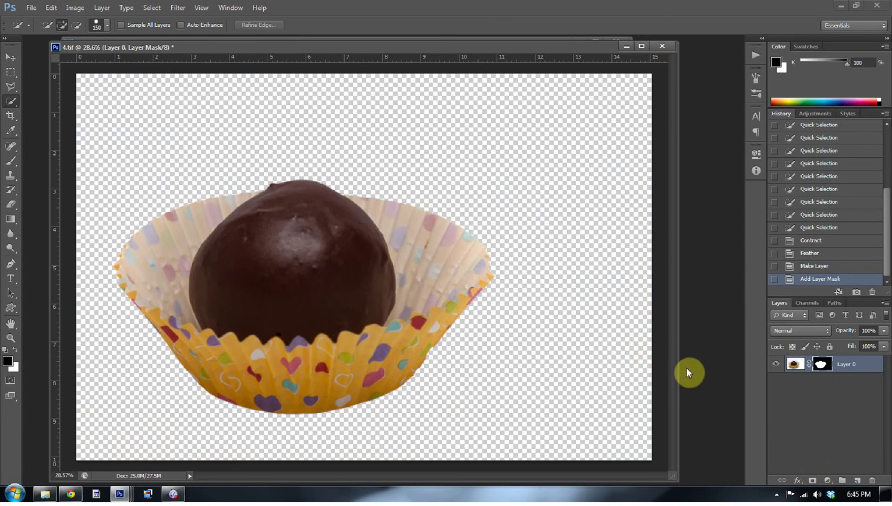
# Step: Check the mask by previewing its red overlay and toggling it off and on
pyautogui.keyDown('alt'); pyautogui.keyDown('shift'); pyautogui.click(820, 363); pyautogui.keyUp('shift'); pyautogui.keyUp('alt')
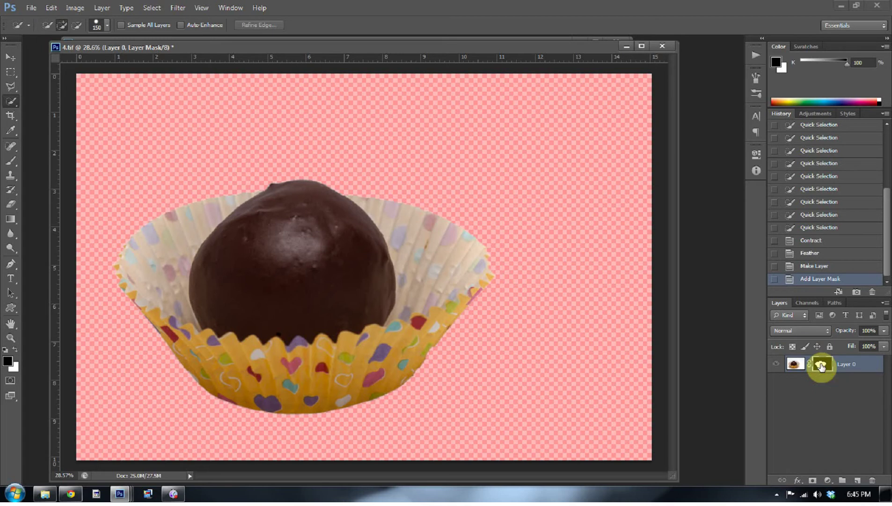
pyautogui.keyDown('alt'); pyautogui.keyDown('shift'); pyautogui.click(822, 365); pyautogui.keyUp('shift'); pyautogui.keyUp('alt')
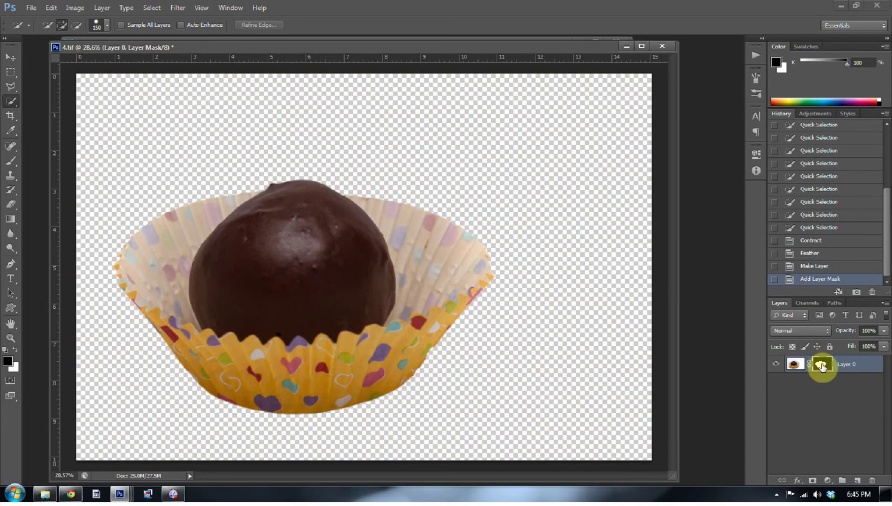
pyautogui.keyDown('shift'); pyautogui.click(822, 367); pyautogui.keyUp('shift')
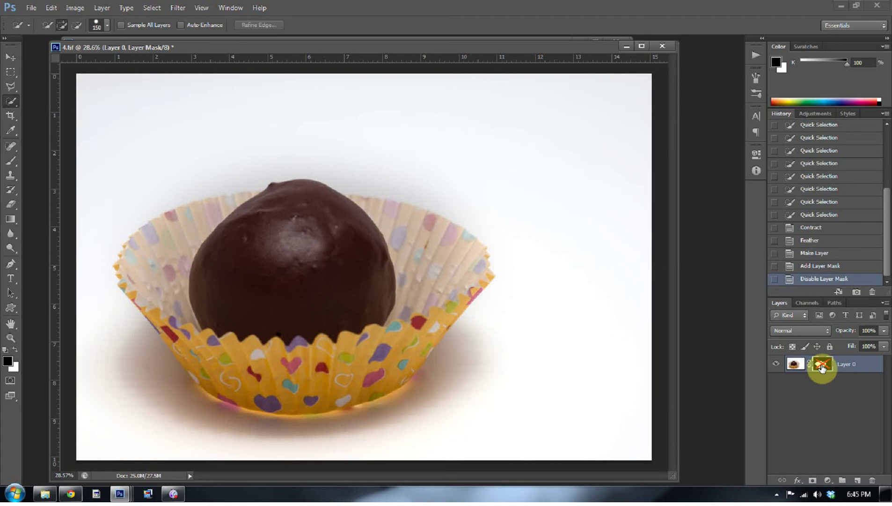
pyautogui.keyDown('shift'); pyautogui.click(822, 367); pyautogui.keyUp('shift')
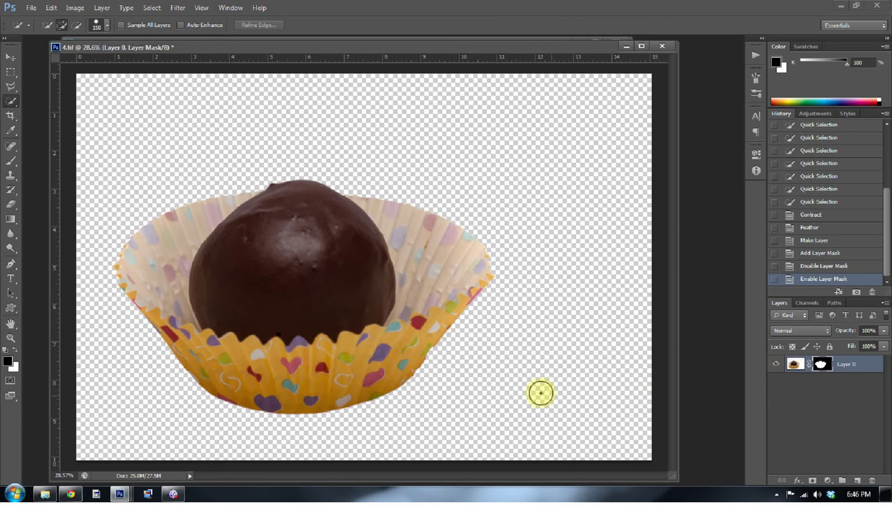
# Step: Drag the cake ball layer into the sunset document and place it on the field
pyautogui.press('v')
pyautogui.moveTo(323, 46); pyautogui.dragTo(628, 44)
pyautogui.moveTo(637, 327); pyautogui.dragTo(291, 309)
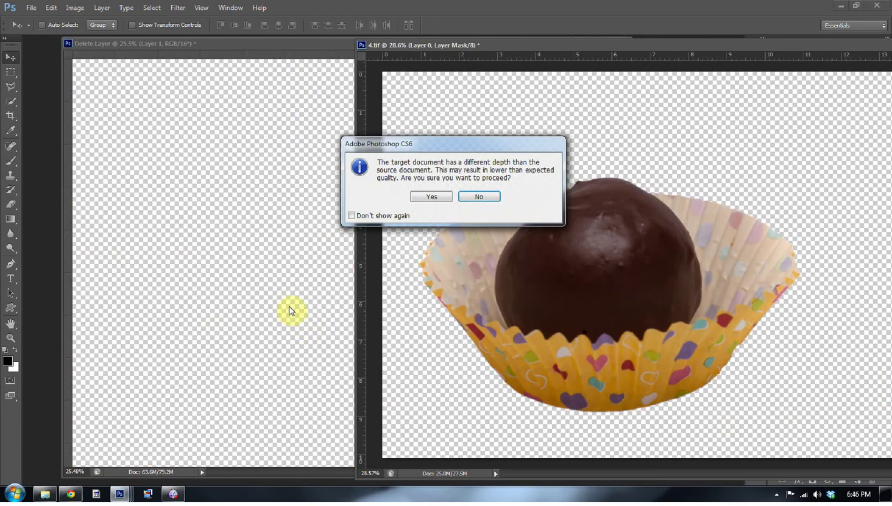
pyautogui.click(425, 194)
pyautogui.moveTo(313, 279); pyautogui.dragTo(473, 311)
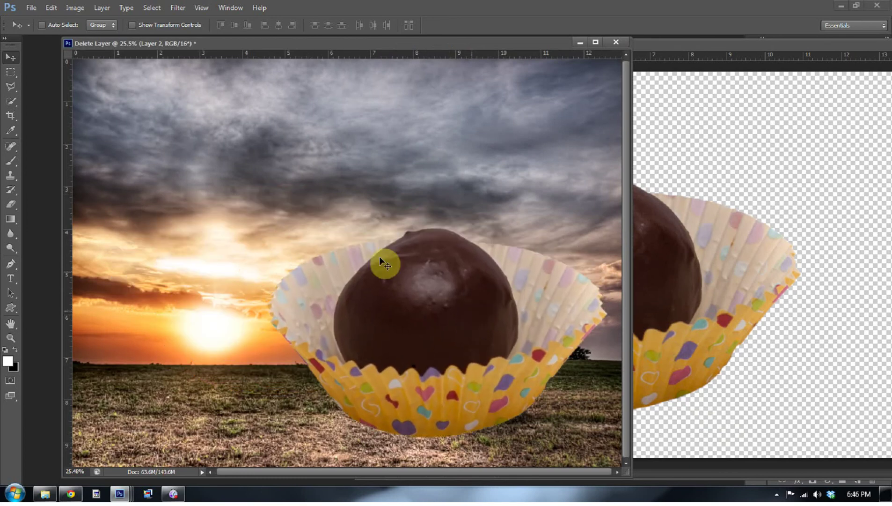
# Step: Scale the cake ball to about 68%, tilt it 1.18°, and commit the transform
pyautogui.hotkey('ctrl', 't')
pyautogui.moveTo(234, 133); pyautogui.dragTo(368, 242)
pyautogui.moveTo(466, 314); pyautogui.dragTo(416, 298)
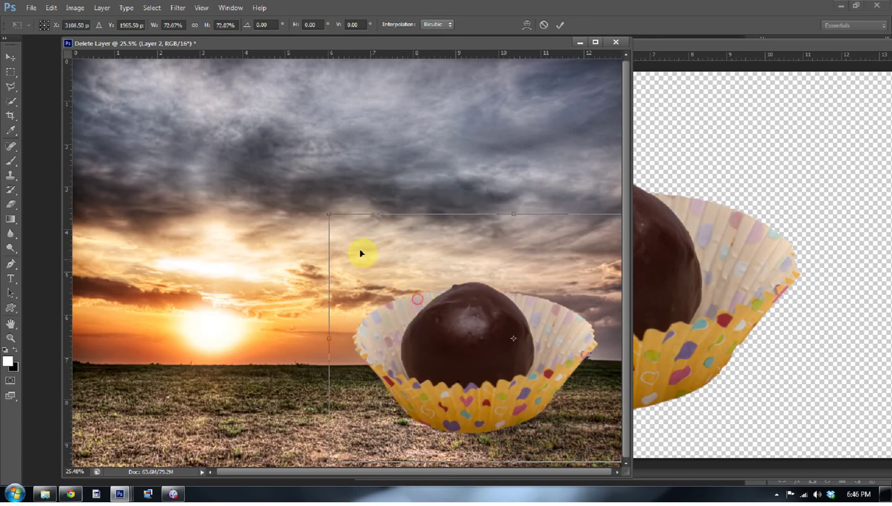
pyautogui.moveTo(329, 218); pyautogui.dragTo(355, 224)
pyautogui.moveTo(399, 303)
pyautogui.mouseDown()
pyautogui.moveTo(378, 245)
pyautogui.moveTo(403, 261)
pyautogui.moveTo(398, 293)
pyautogui.mouseUp()
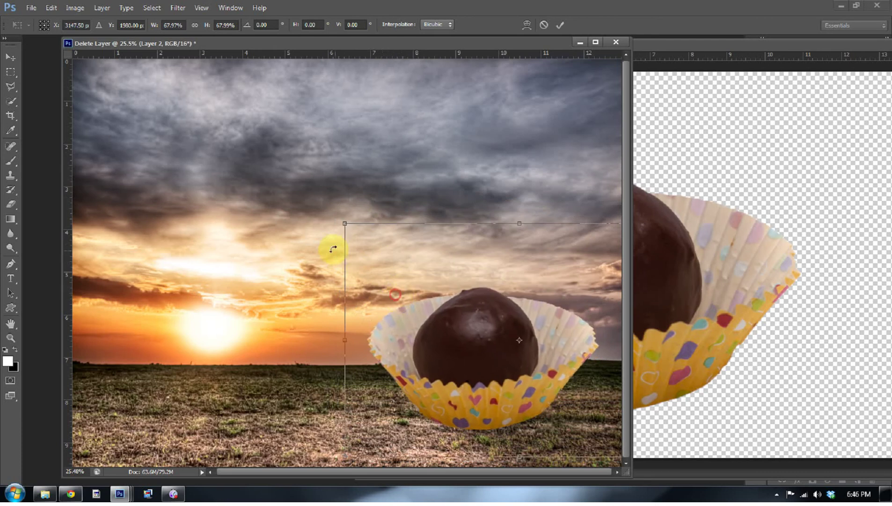
pyautogui.moveTo(321, 212); pyautogui.dragTo(324, 212)
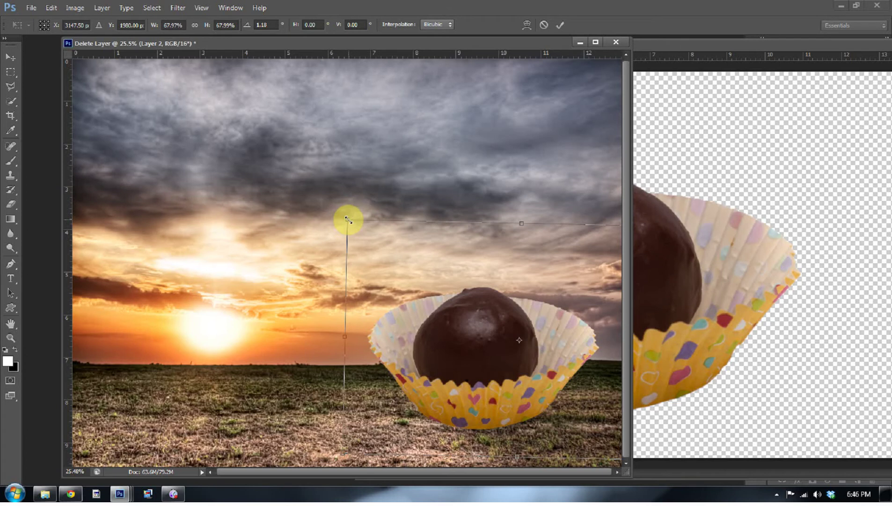
pyautogui.press('Return')
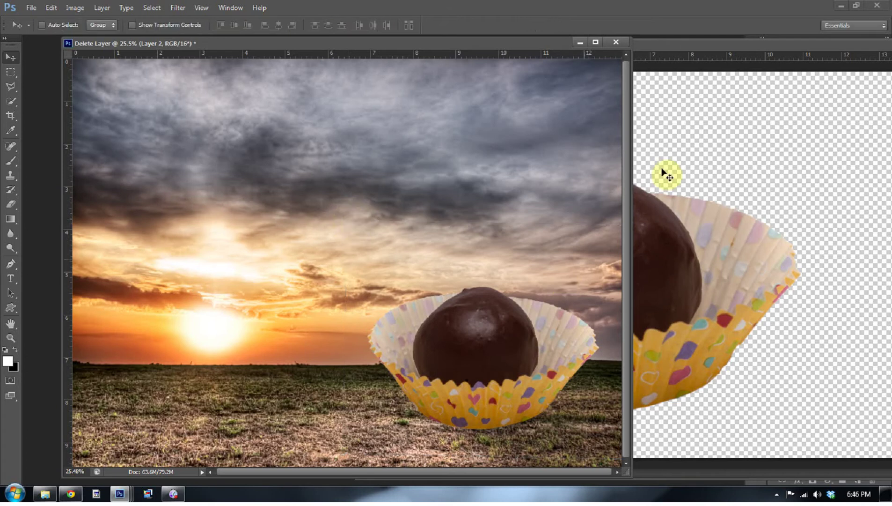
# Step: Close the 4.tif cutout document without saving
pyautogui.moveTo(726, 49); pyautogui.dragTo(427, 54)
pyautogui.click(701, 47)
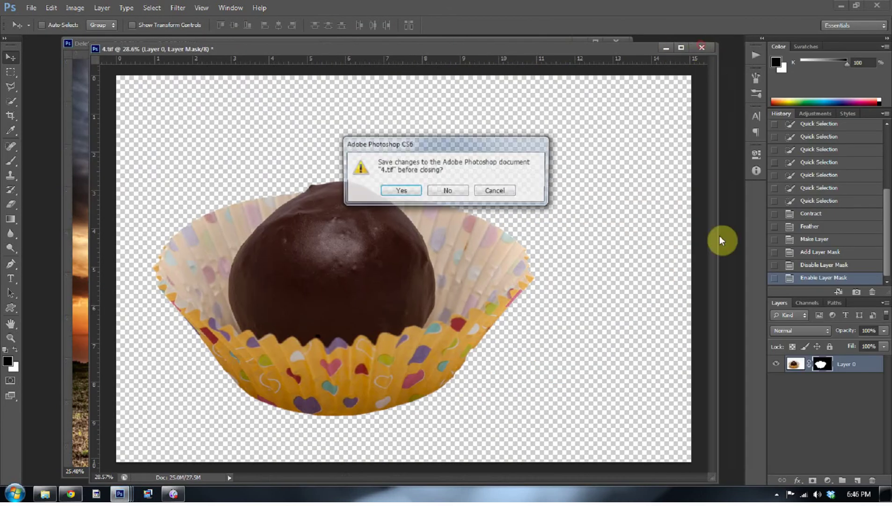
pyautogui.press('n')
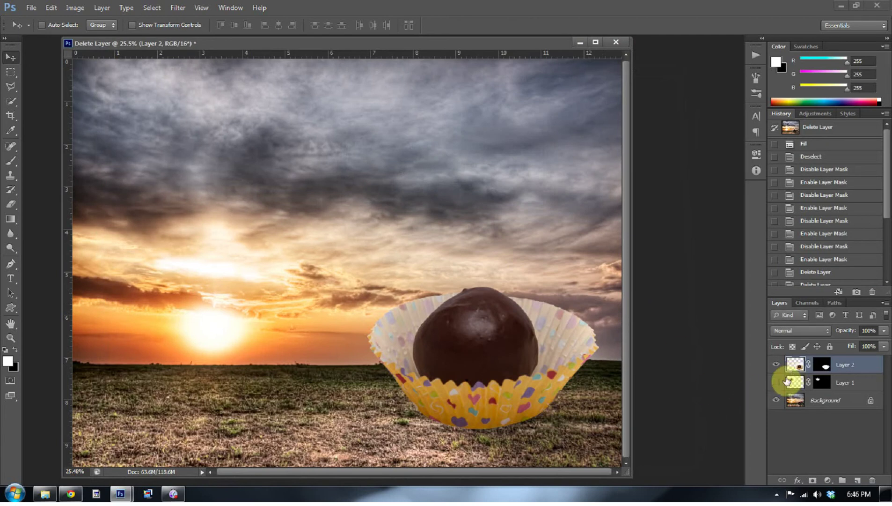
# Step: Show Layer 1's sky cupcake, zoom in to inspect edges, fit the screen, and select Layer 1
pyautogui.click(776, 382)
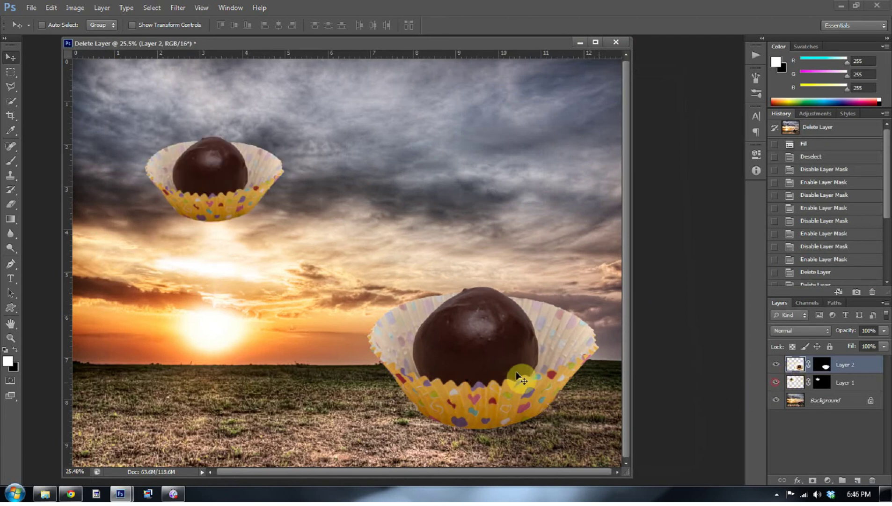
pyautogui.click(10, 337)
pyautogui.moveTo(349, 323); pyautogui.dragTo(428, 389)
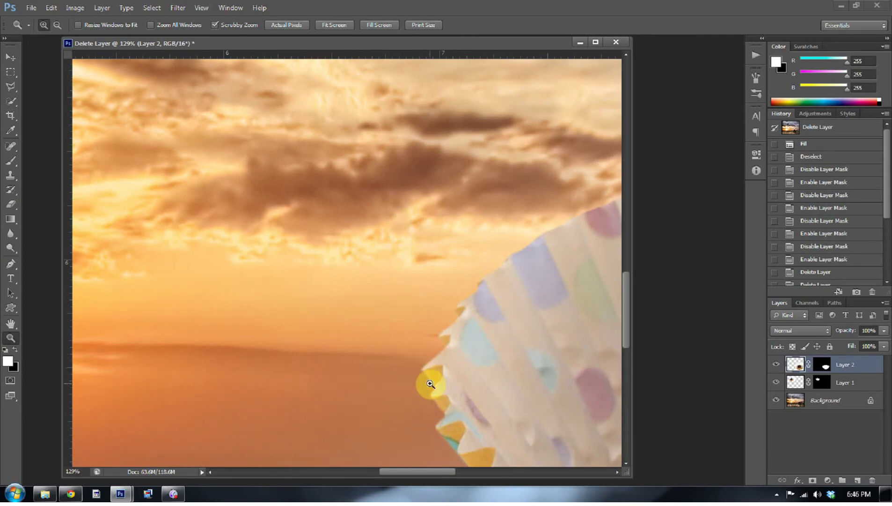
pyautogui.scroll(4, 420, 398)
pyautogui.moveTo(427, 471); pyautogui.dragTo(369, 471)
pyautogui.scroll(6, 357, 409)
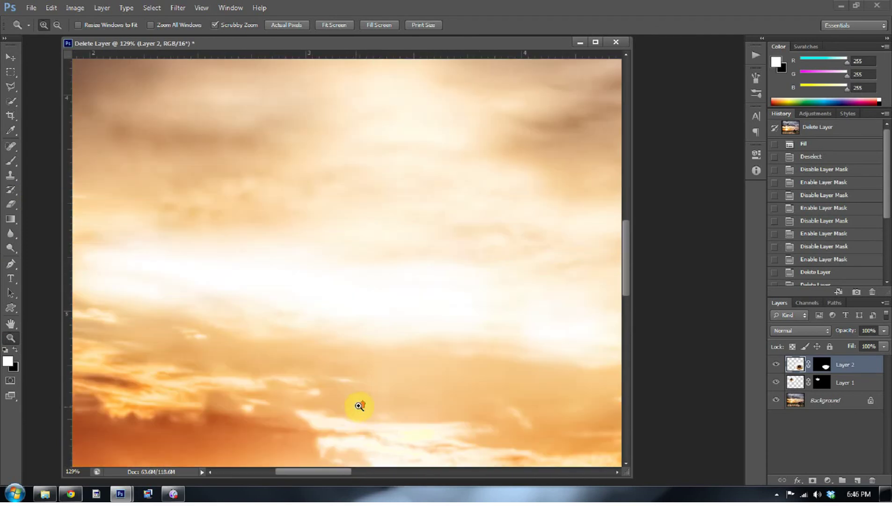
pyautogui.scroll(8, 388, 385)
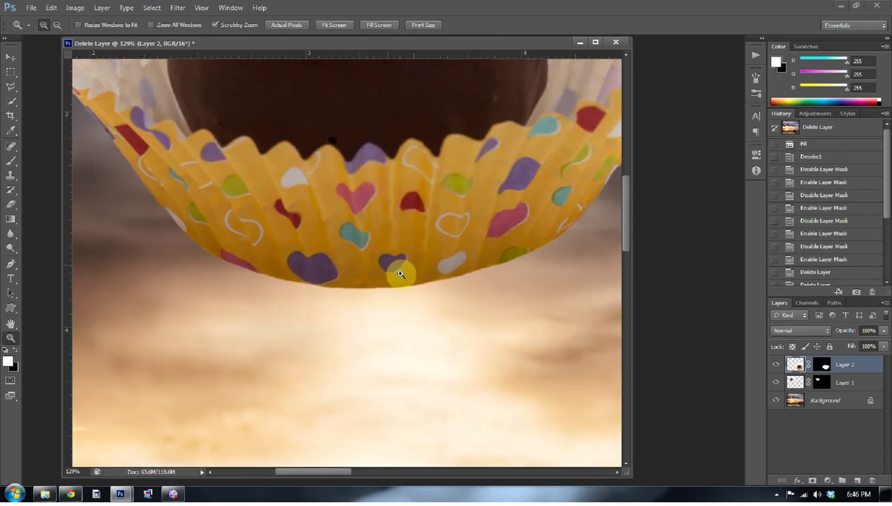
pyautogui.moveTo(627, 201); pyautogui.dragTo(634, 136)
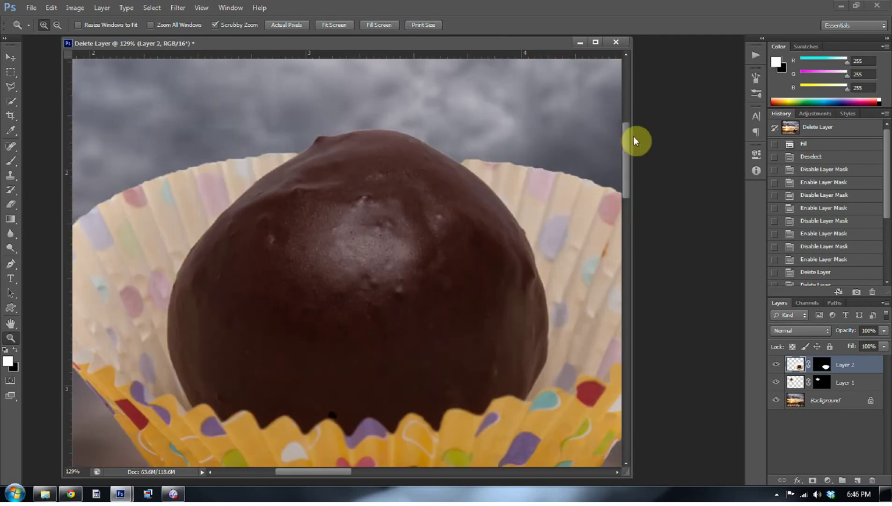
pyautogui.moveTo(285, 472); pyautogui.dragTo(274, 467)
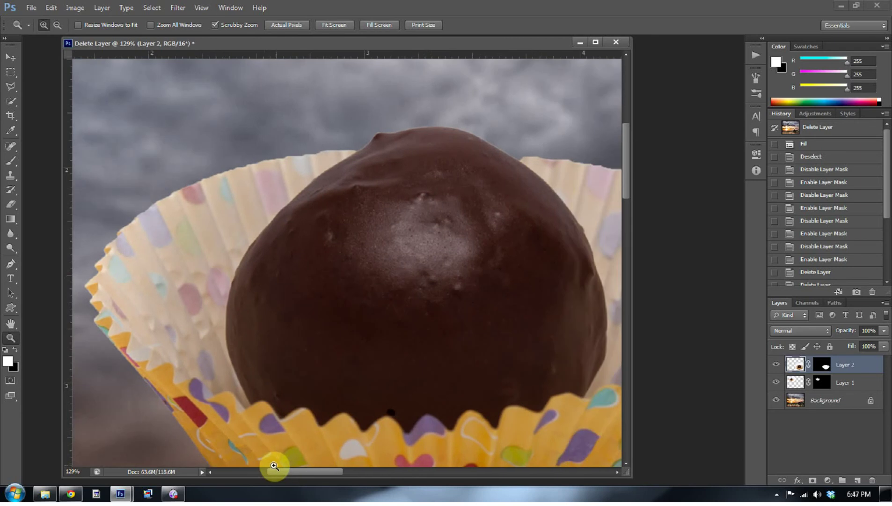
pyautogui.rightClick(385, 303)
pyautogui.click(396, 310)
pyautogui.click(860, 385)
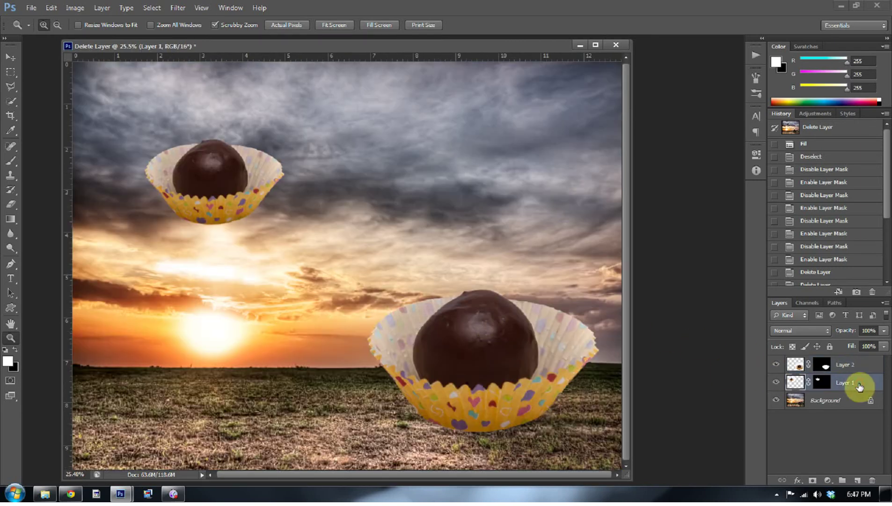
# Step: Delete the sky cupcake's Layer 1, check the field, then open Layer 2's layer style
pyautogui.press('Delete')
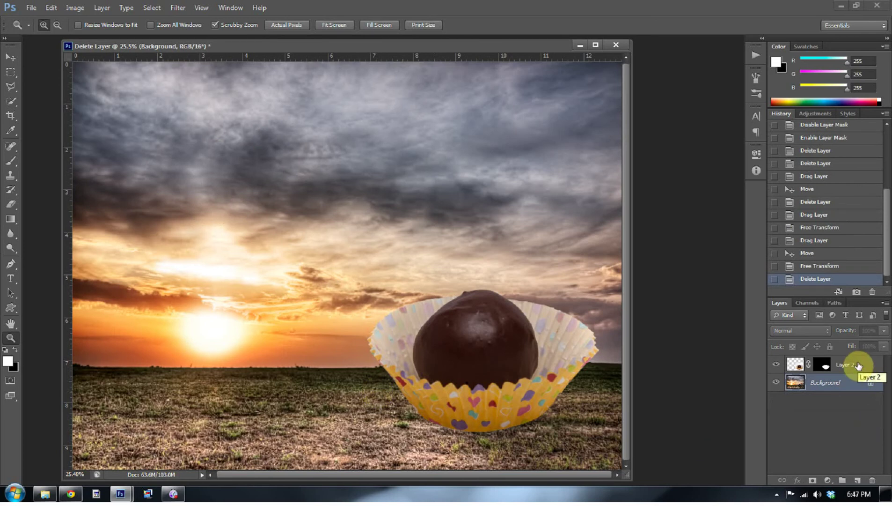
pyautogui.click(776, 364)
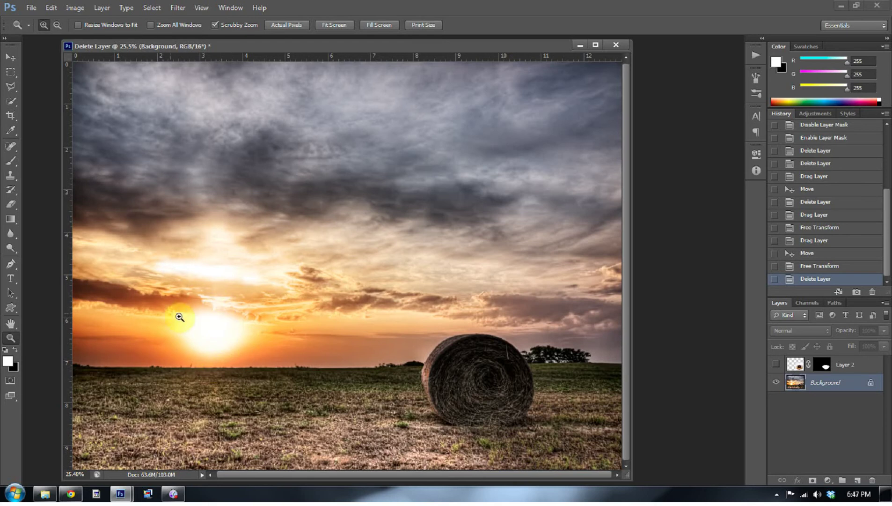
pyautogui.click(777, 364)
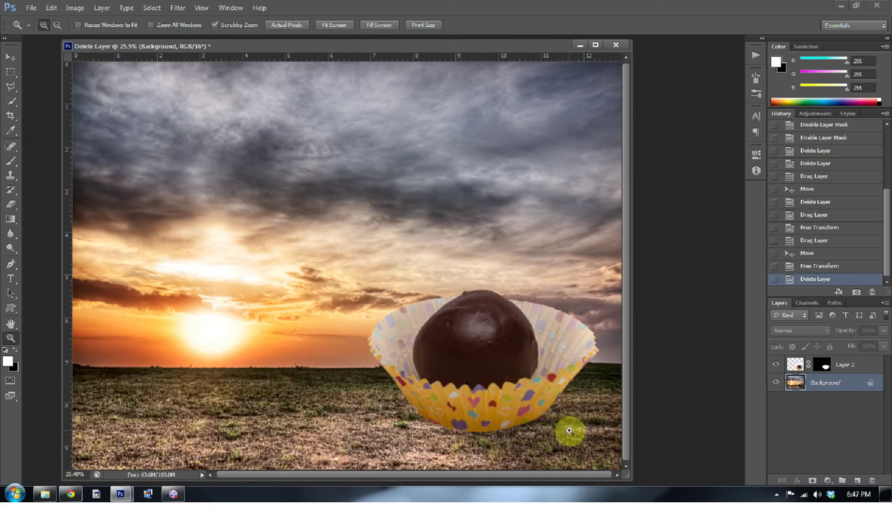
pyautogui.click(868, 364)
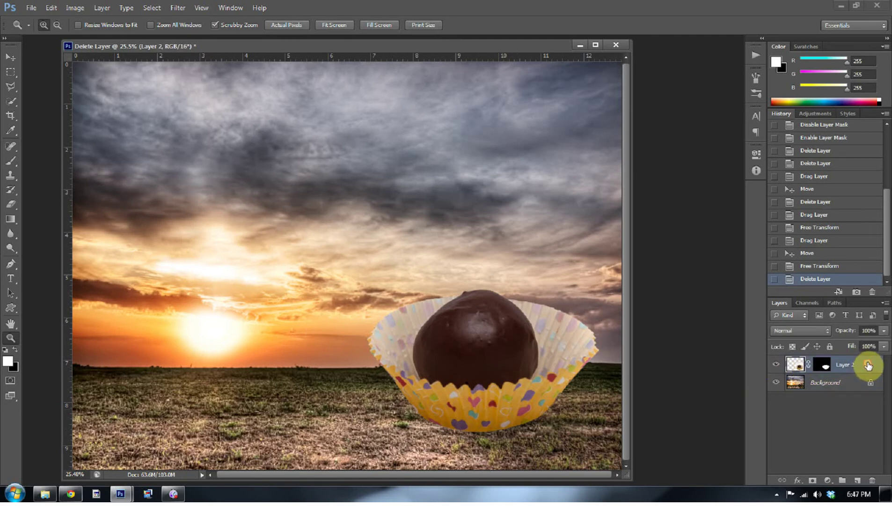
pyautogui.doubleClick(868, 365)
# Step: Enable a Multiply drop shadow at 75% opacity, 145 px distance and 13% spread
pyautogui.click(562, 225)
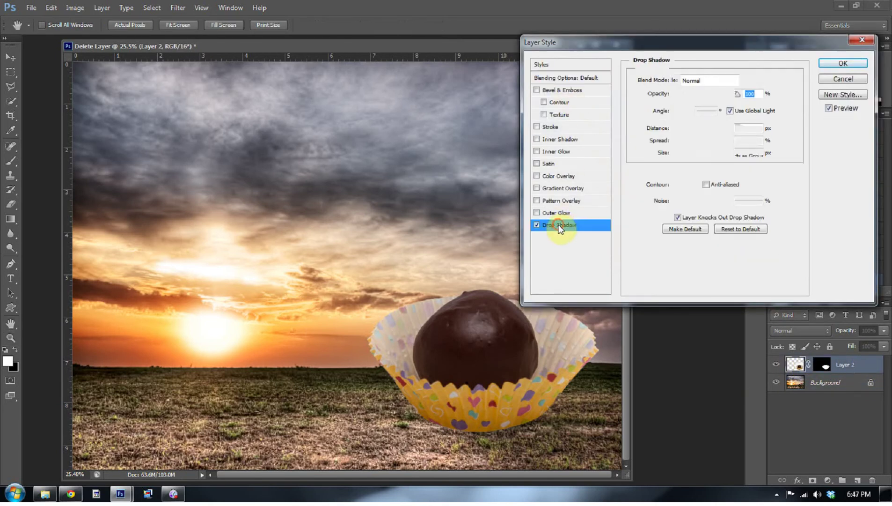
pyautogui.moveTo(549, 347); pyautogui.dragTo(540, 375)
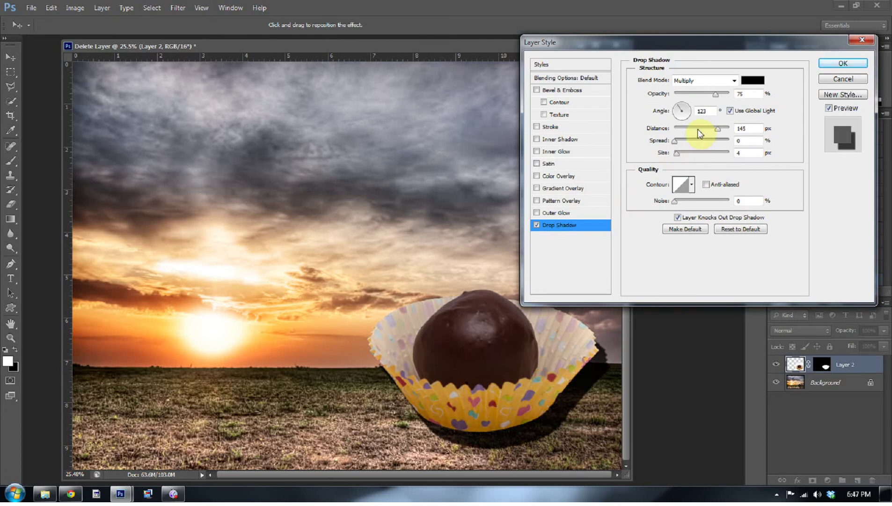
pyautogui.click(676, 143)
pyautogui.moveTo(676, 143); pyautogui.dragTo(703, 156)
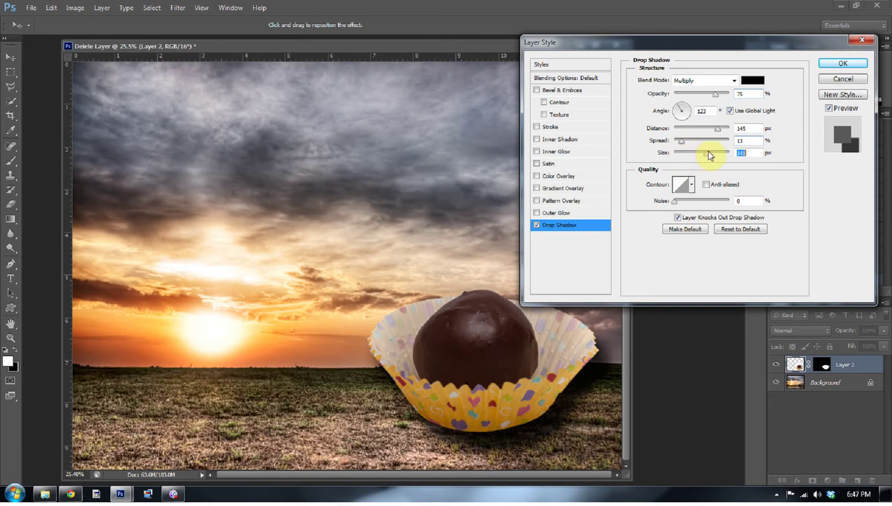
# Step: Split the drop shadow onto its own 'Layer 2's Drop Shadow' layer and select it
pyautogui.click(843, 63)
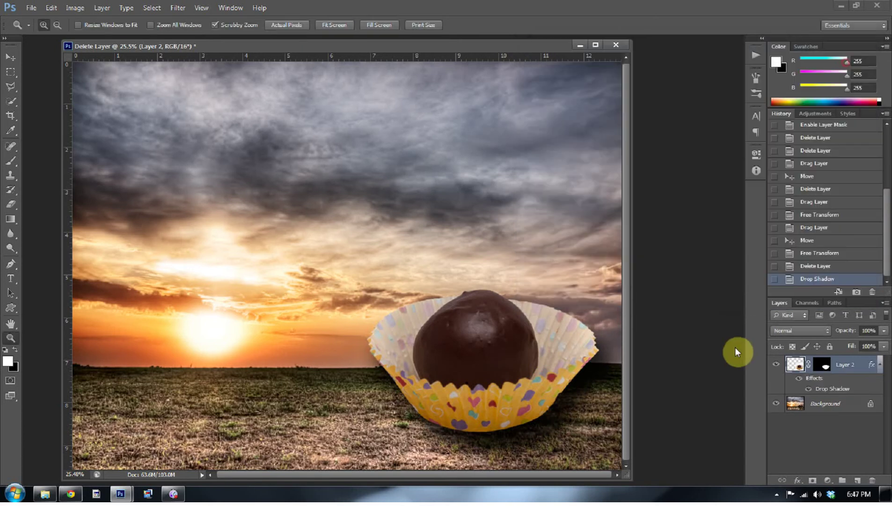
pyautogui.rightClick(833, 379)
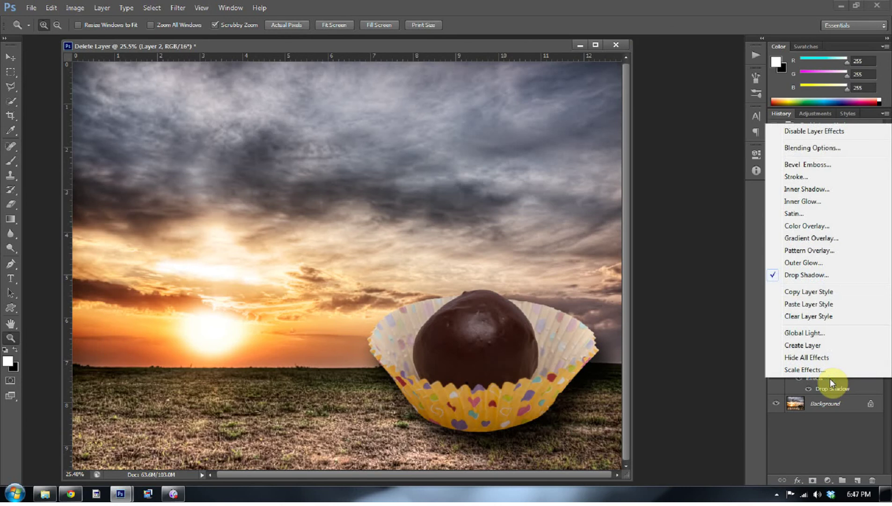
pyautogui.click(790, 347)
pyautogui.click(399, 190)
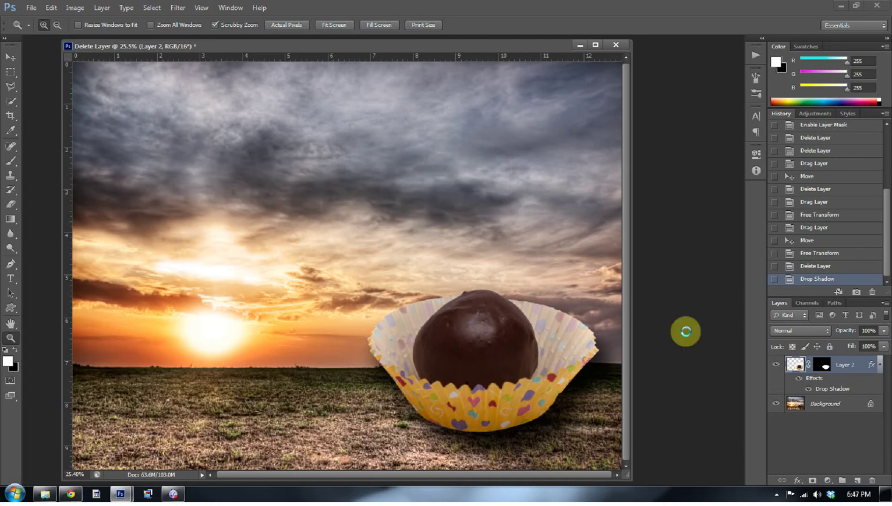
pyautogui.click(777, 383)
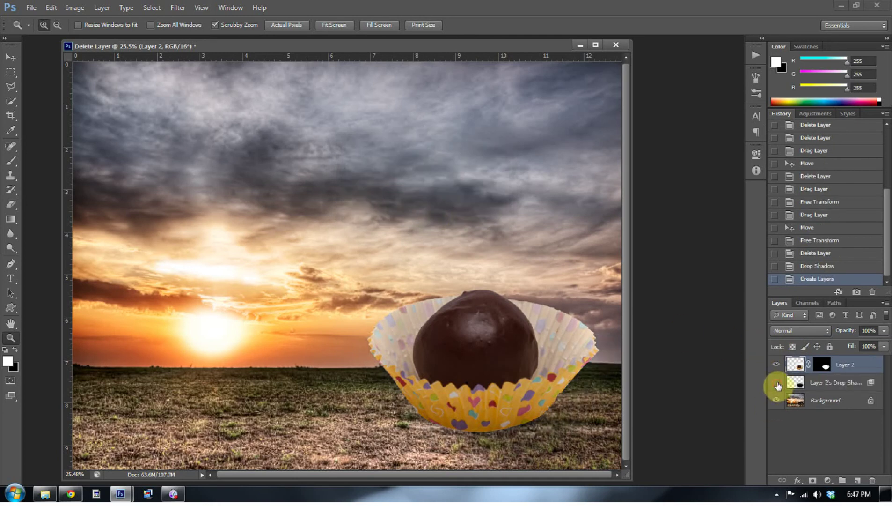
pyautogui.click(778, 383)
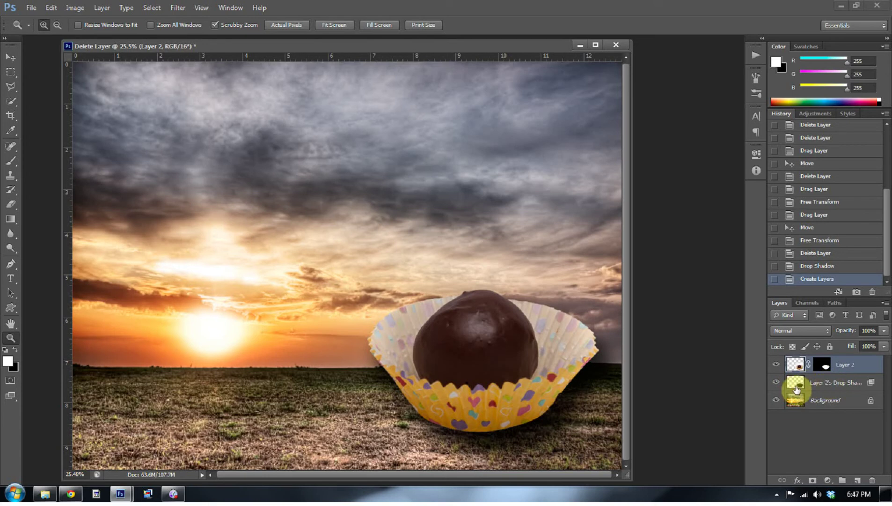
pyautogui.click(813, 385)
# Step: Add a mask to the shadow layer and brush away part of the shadow under the cupcake
pyautogui.click(813, 480)
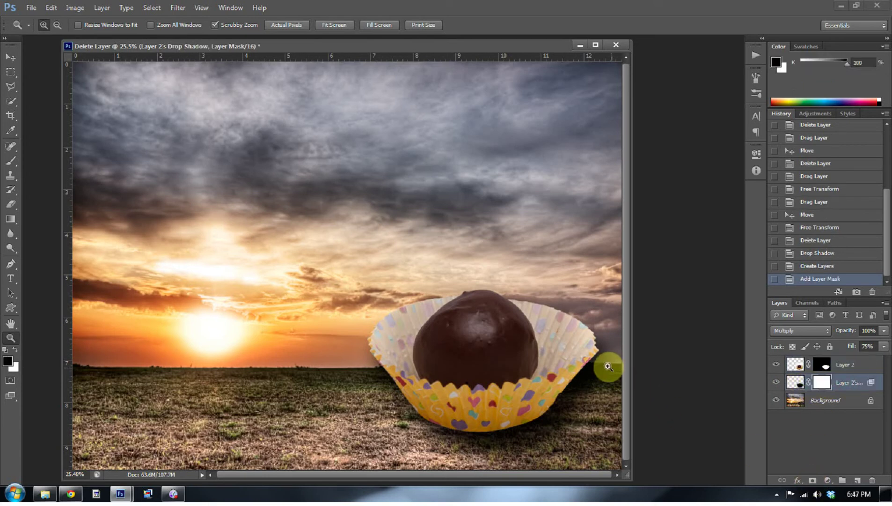
pyautogui.press('b')
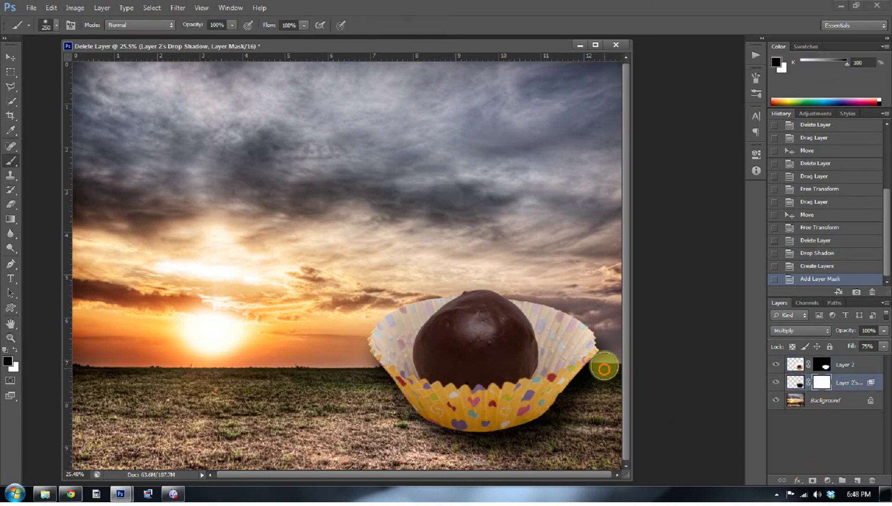
pyautogui.click(579, 338)
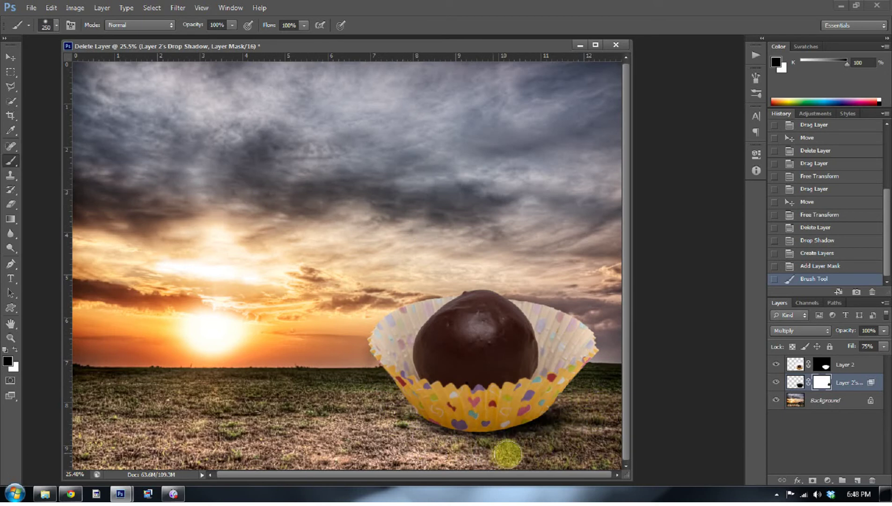
pyautogui.click(507, 453)
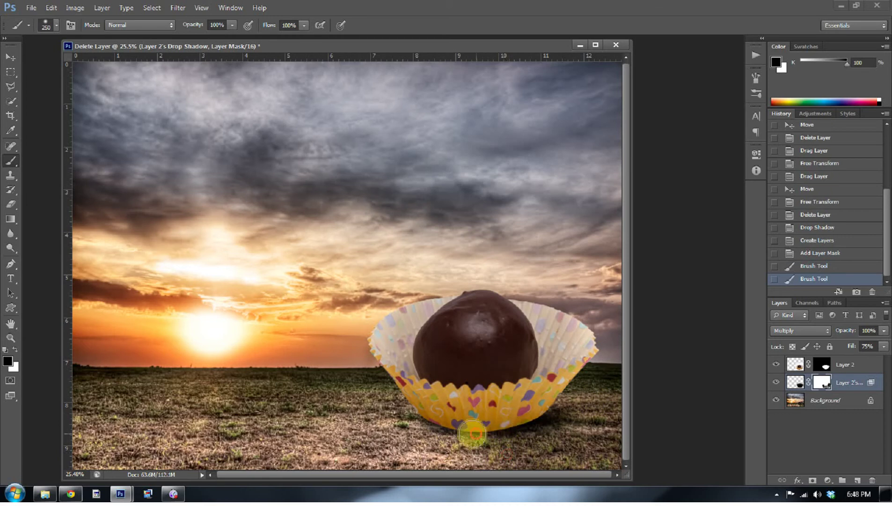
# Step: Paint the shadow back in white along the cup's base, checking by toggling the cake ball
pyautogui.press('x')
pyautogui.moveTo(454, 418)
pyautogui.mouseDown()
pyautogui.moveTo(519, 423)
pyautogui.moveTo(485, 424)
pyautogui.mouseUp()
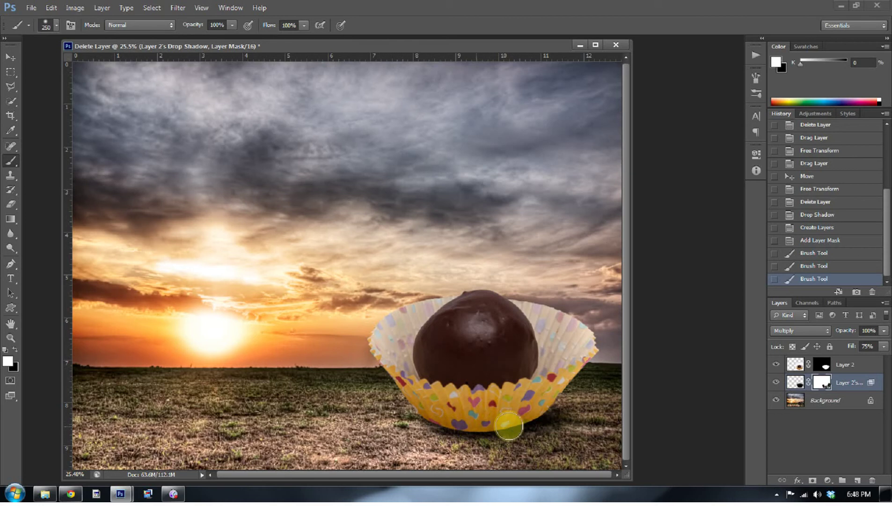
pyautogui.moveTo(547, 418)
pyautogui.mouseDown()
pyautogui.moveTo(529, 419)
pyautogui.moveTo(519, 448)
pyautogui.mouseUp()
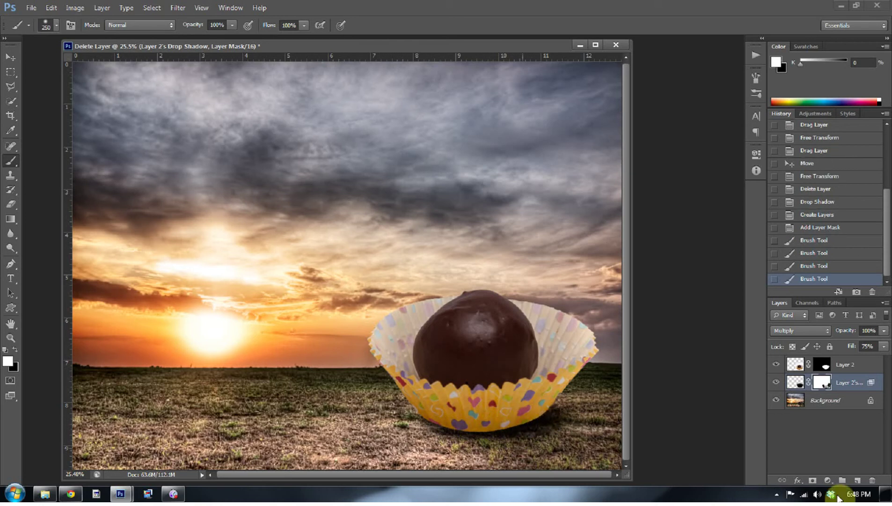
pyautogui.click(776, 366)
pyautogui.click(776, 366)
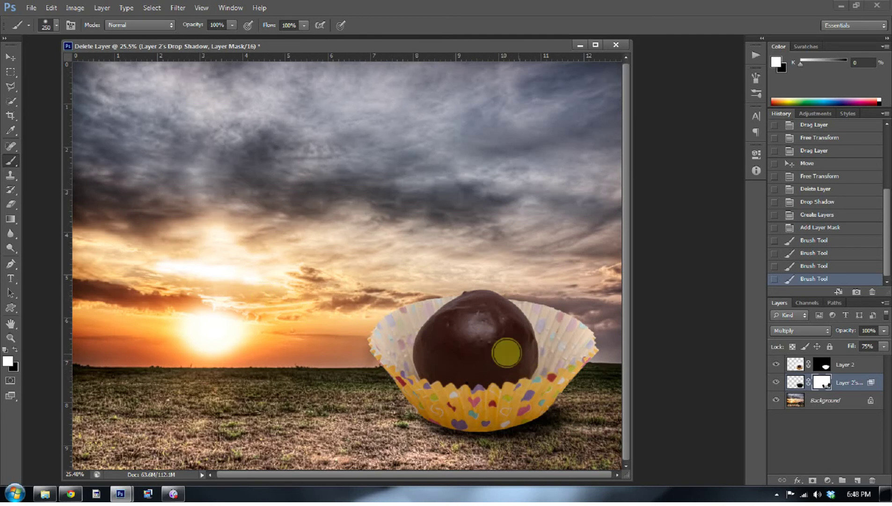
pyautogui.moveTo(506, 351); pyautogui.dragTo(523, 361)
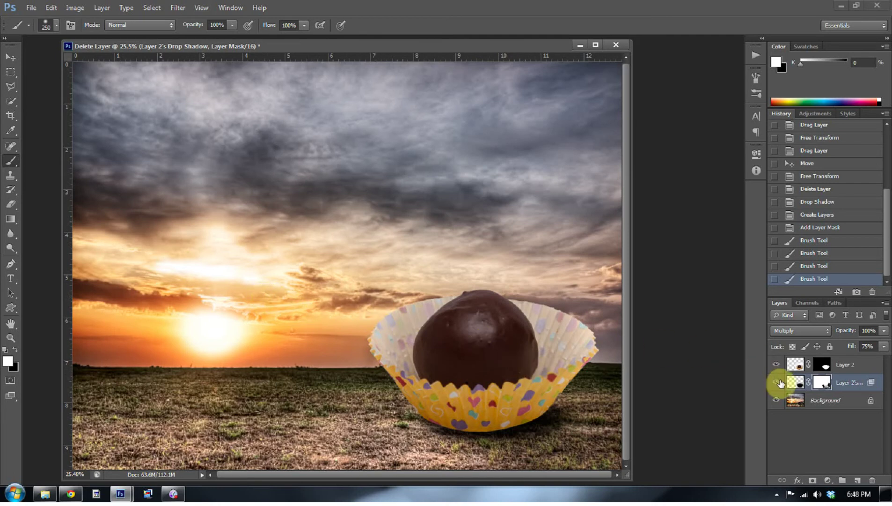
# Step: Duplicate the Background to the top of the stack and Average-blur it to flat brown
pyautogui.click(799, 401)
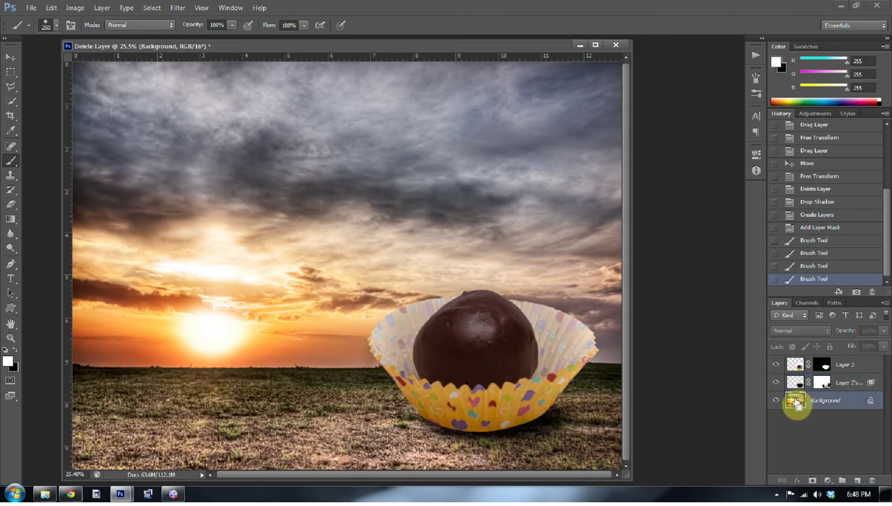
pyautogui.hotkey('ctrl', 'j')
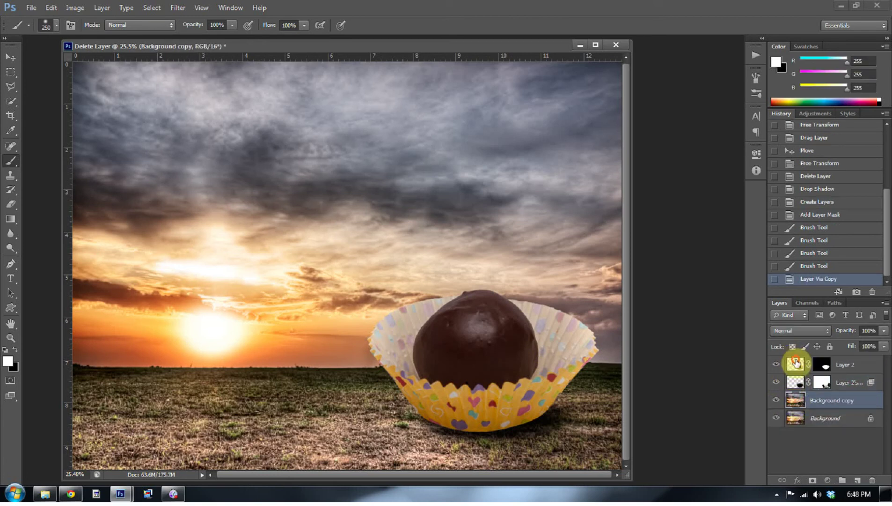
pyautogui.moveTo(796, 362); pyautogui.dragTo(796, 360)
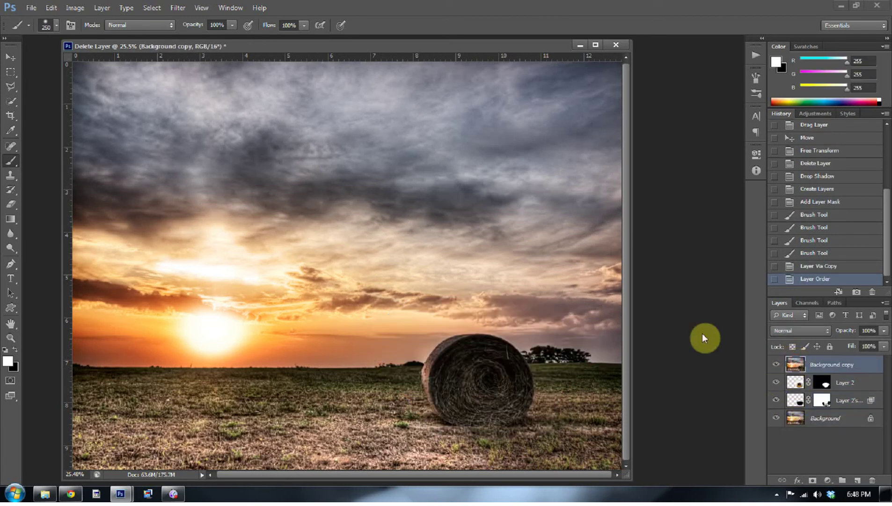
pyautogui.click(179, 8)
pyautogui.moveTo(193, 120)
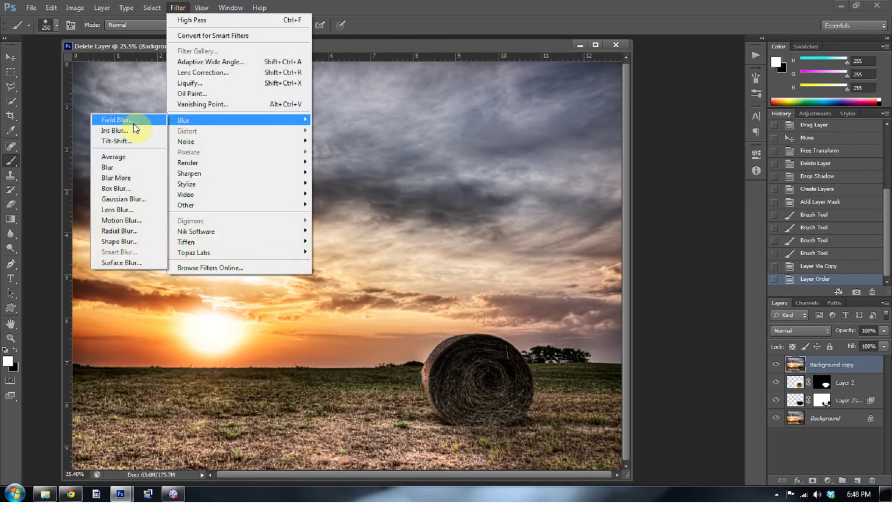
pyautogui.click(130, 156)
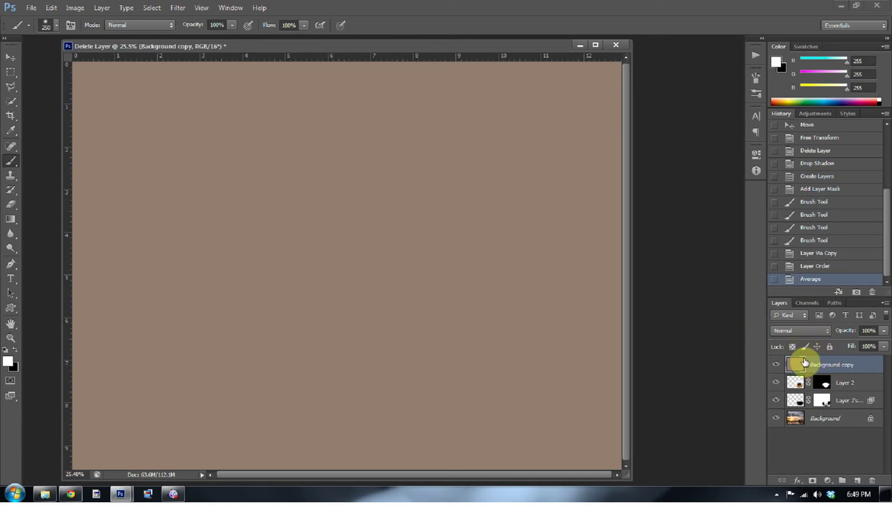
# Step: Set the brown averaged layer's blend mode to Soft Light
pyautogui.click(776, 364)
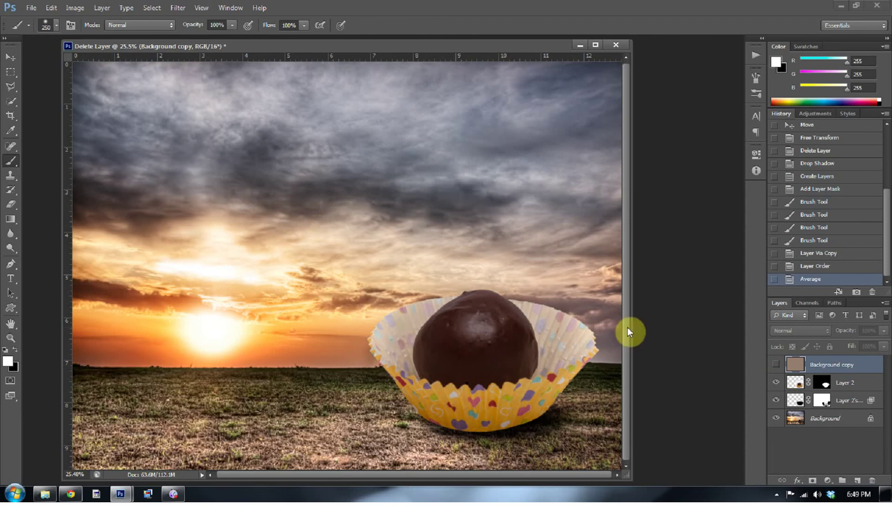
pyautogui.click(776, 364)
pyautogui.click(797, 330)
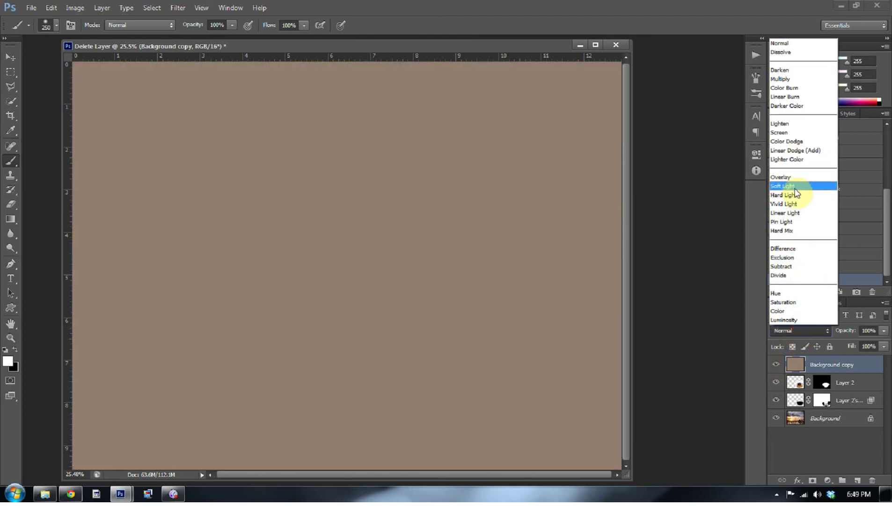
pyautogui.click(793, 189)
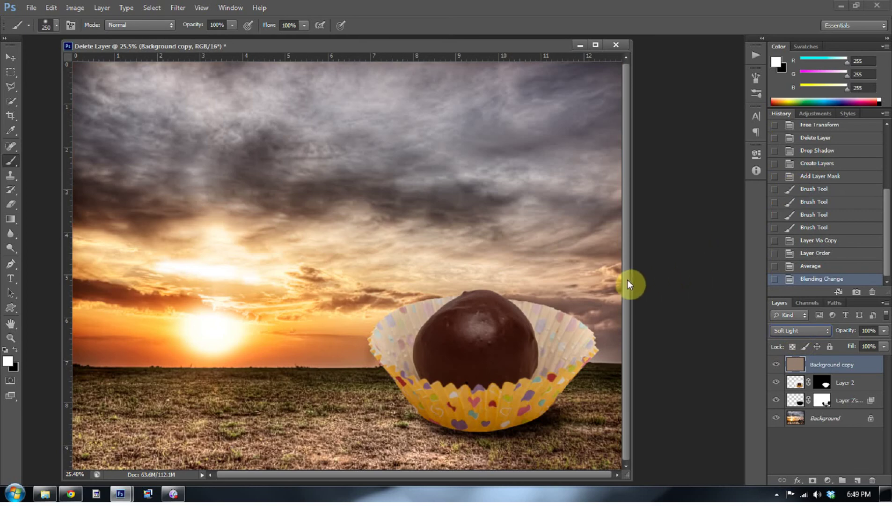
# Step: Duplicate the cake ball layer and apply a High Pass filter with radius 27.8 to the copy
pyautogui.click(794, 386)
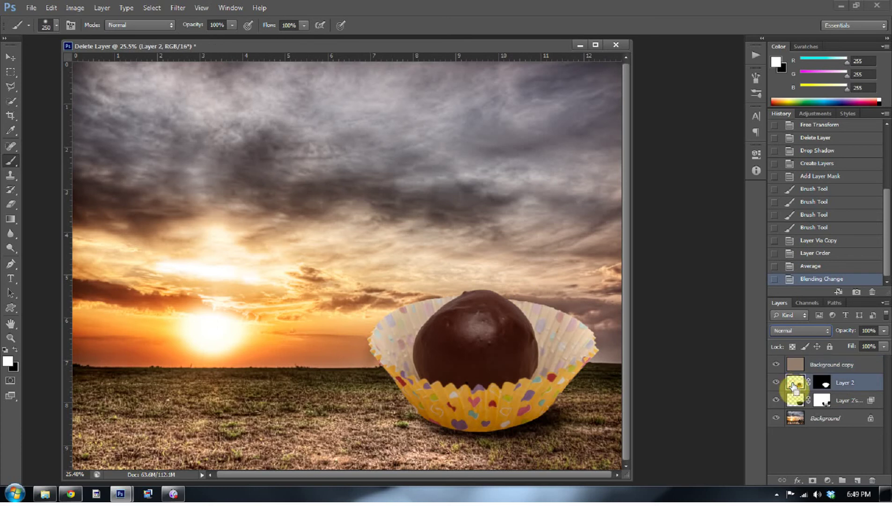
pyautogui.hotkey('ctrl', 'j')
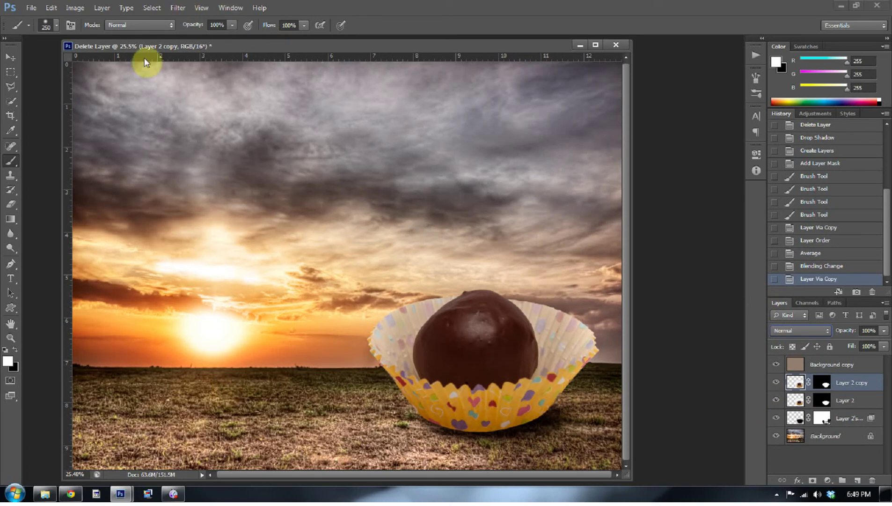
pyautogui.click(179, 8)
pyautogui.click(195, 205)
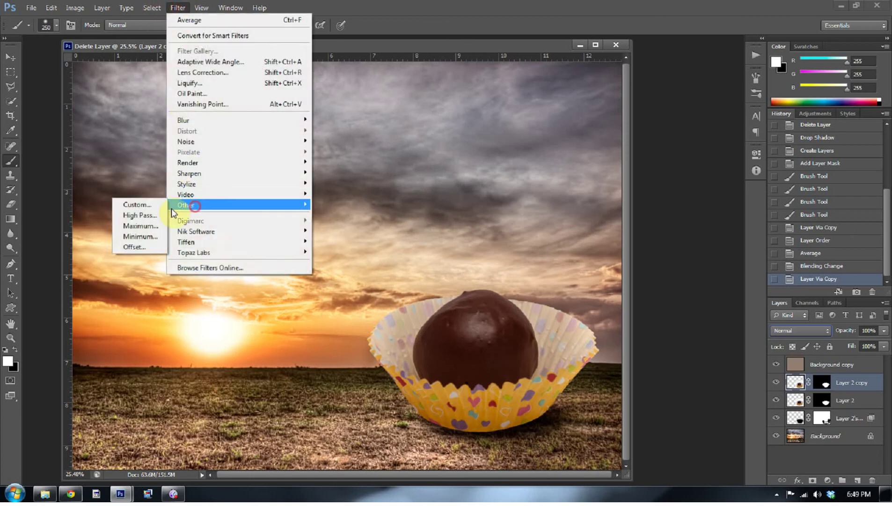
pyautogui.click(136, 216)
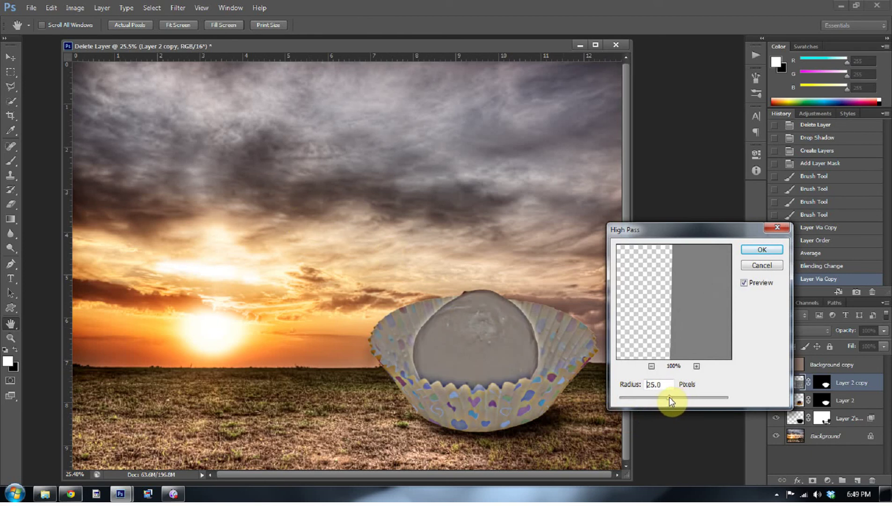
pyautogui.moveTo(671, 396); pyautogui.dragTo(670, 396)
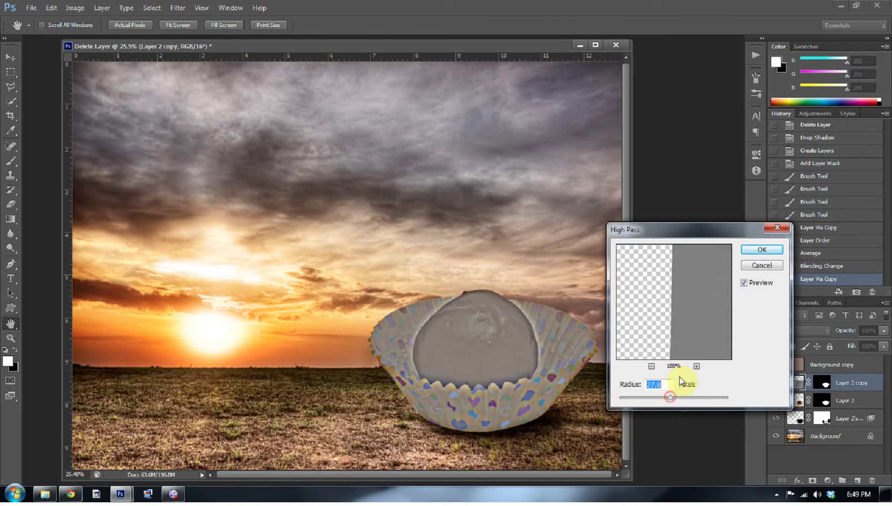
pyautogui.click(761, 250)
pyautogui.press('b')
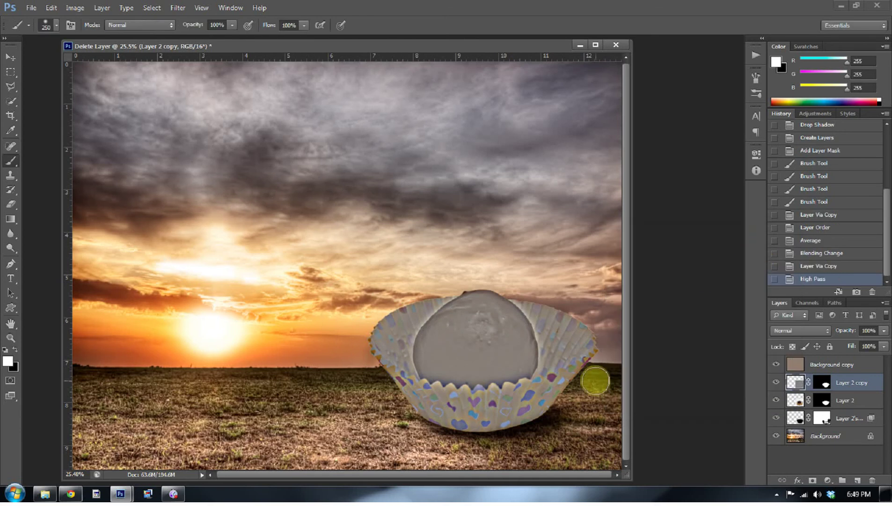
# Step: Desaturate the High Pass copy, blend it in Soft Light, and toggle it to compare
pyautogui.hotkey('ctrl', 'shift', 'u')
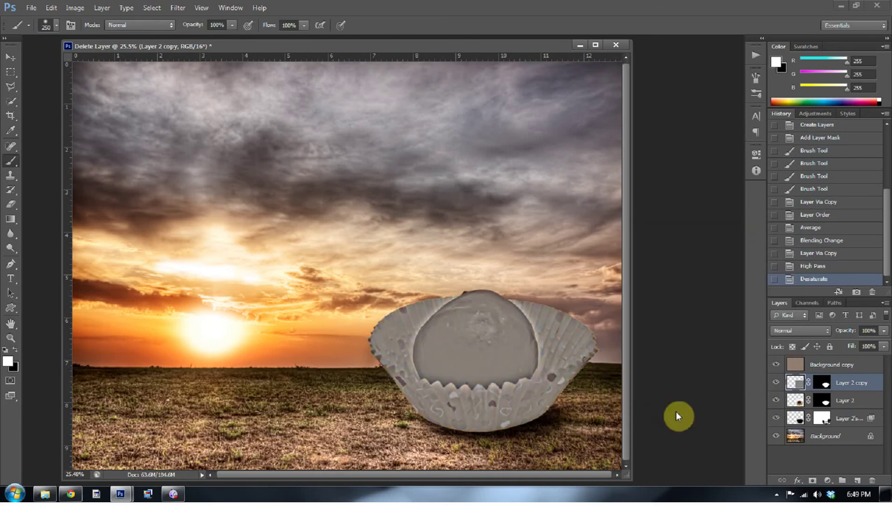
pyautogui.click(804, 330)
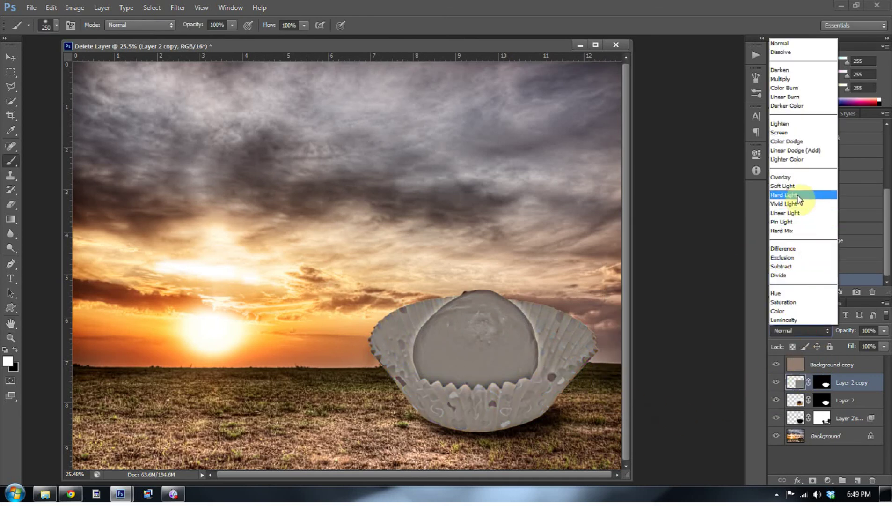
pyautogui.click(791, 186)
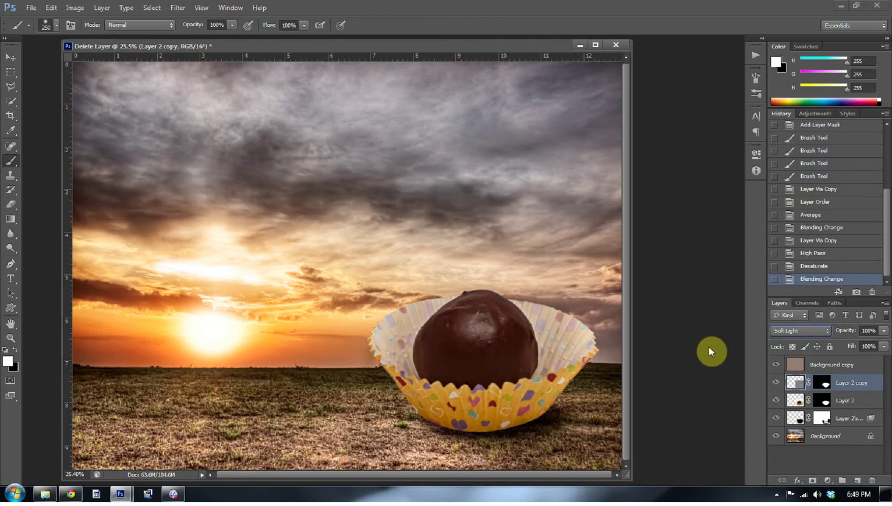
pyautogui.click(776, 382)
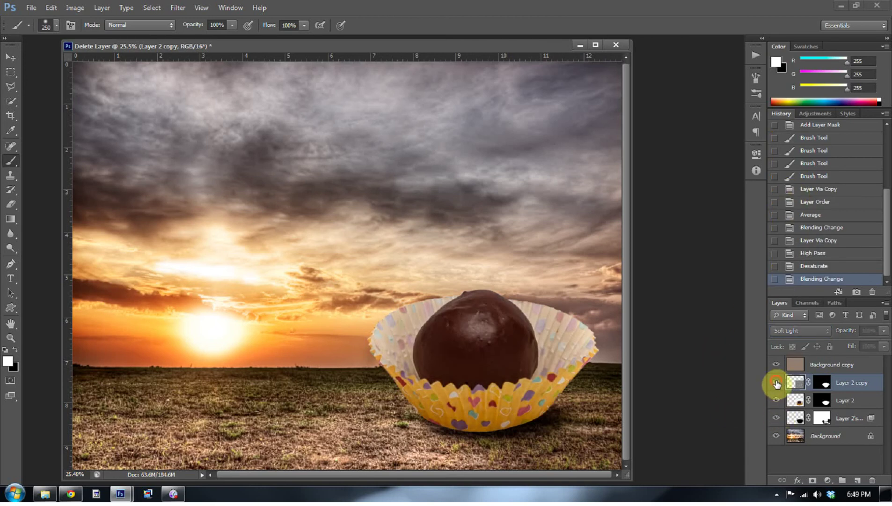
pyautogui.click(776, 382)
pyautogui.click(777, 382)
pyautogui.click(776, 382)
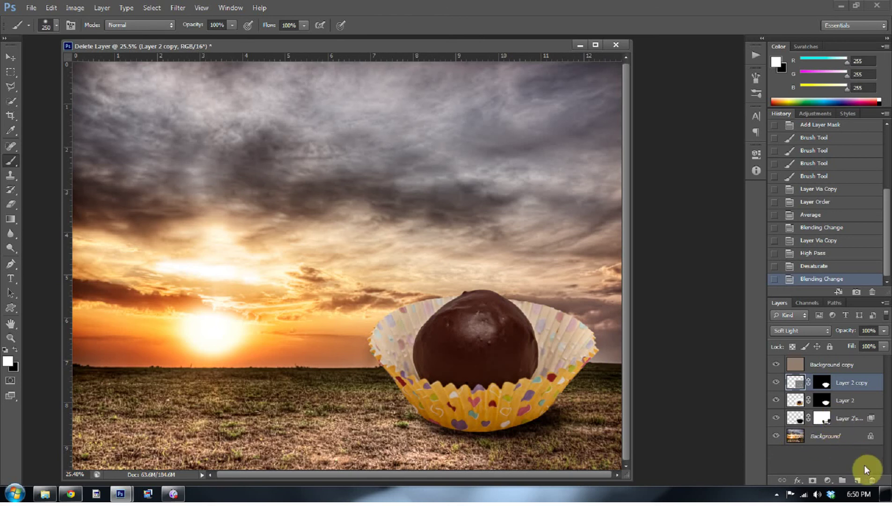
# Step: On a new layer, paint black over the chocolate's right side and the wrapper's lower-left area
pyautogui.click(860, 480)
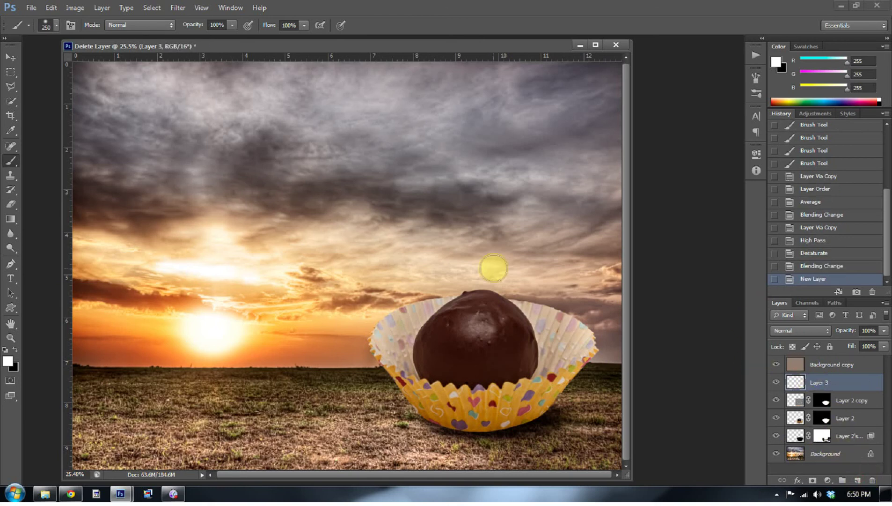
pyautogui.click(15, 349)
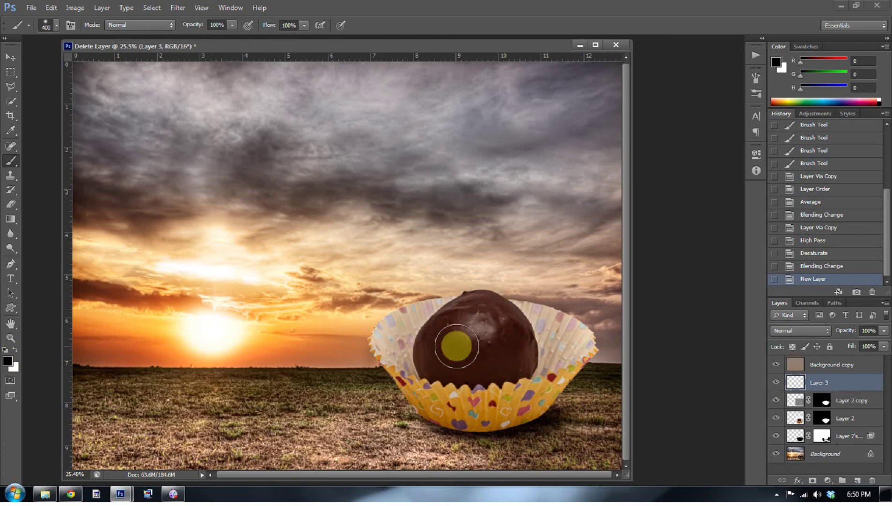
pyautogui.press(']')
pyautogui.press(']')
pyautogui.click(482, 359)
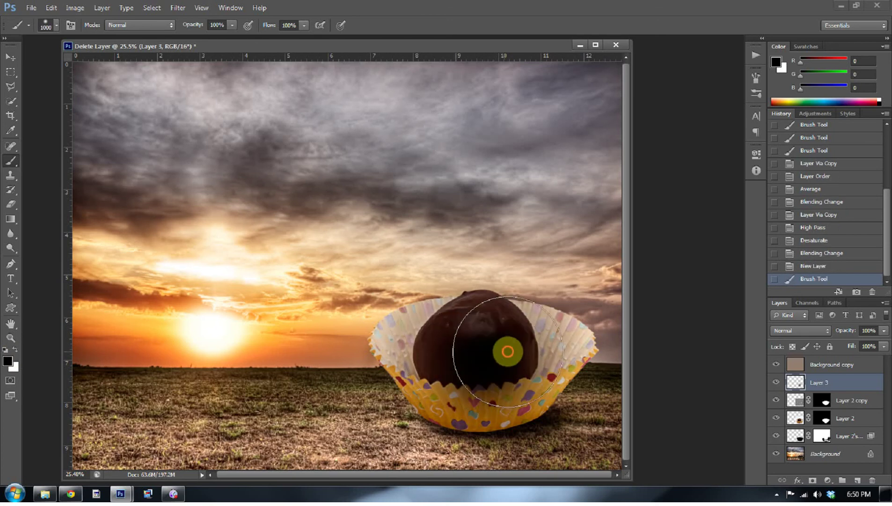
pyautogui.click(506, 351)
pyautogui.click(537, 361)
pyautogui.click(537, 361)
pyautogui.click(508, 398)
pyautogui.click(472, 400)
pyautogui.click(447, 399)
pyautogui.click(427, 398)
pyautogui.click(538, 359)
pyautogui.click(559, 356)
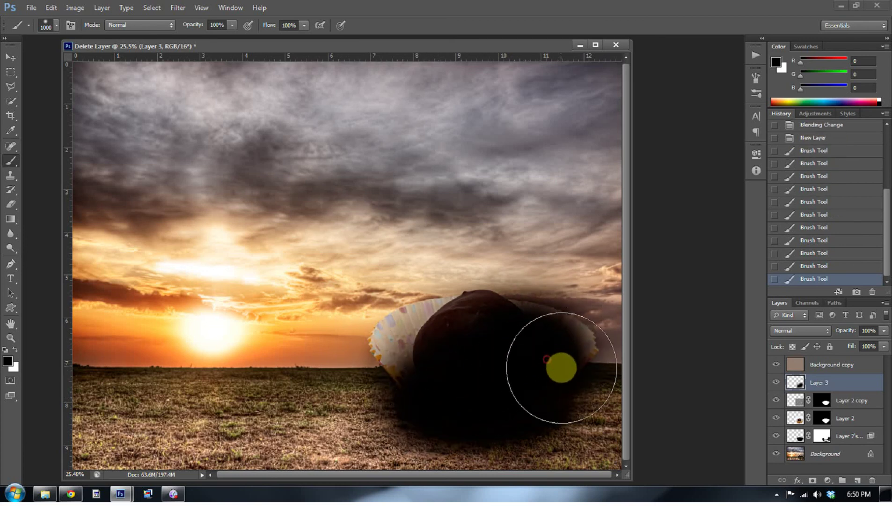
pyautogui.click(555, 374)
# Step: Set Layer 3 to Soft Light, place it below Layer 2 copy, clip it, and lower opacity to 71%
pyautogui.click(824, 329)
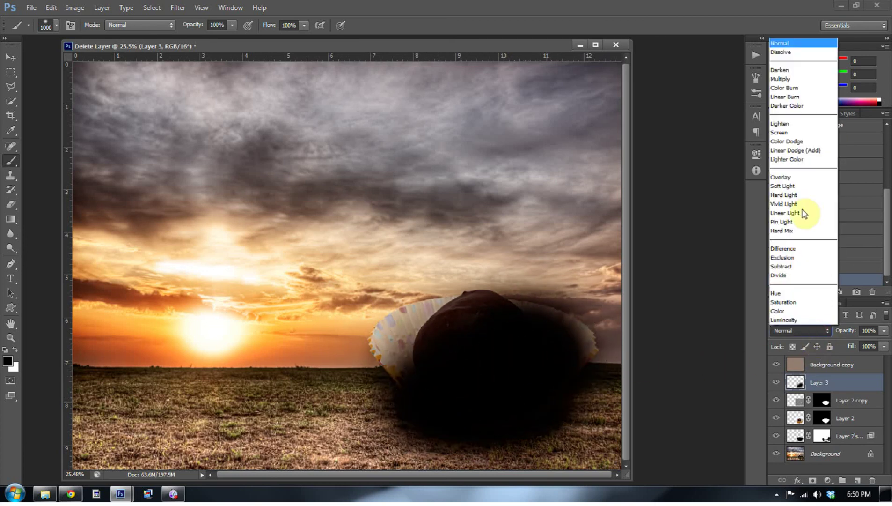
pyautogui.click(795, 187)
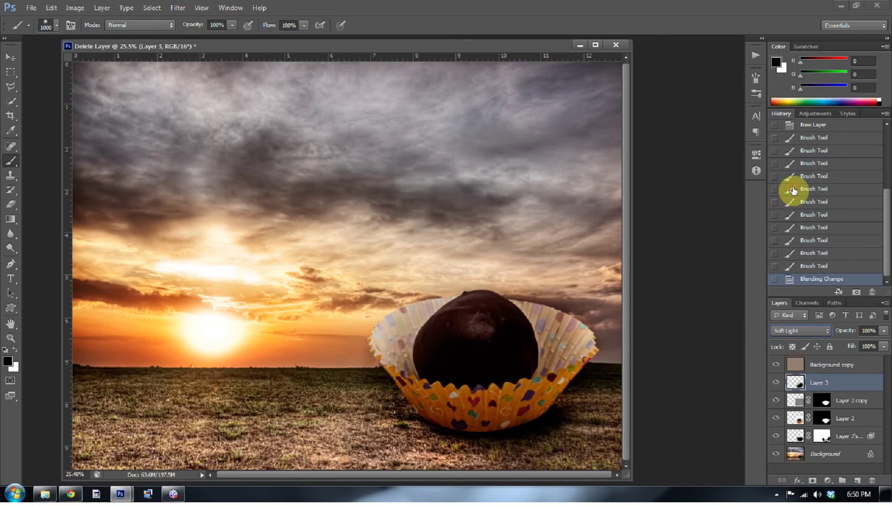
pyautogui.moveTo(798, 419); pyautogui.dragTo(803, 385)
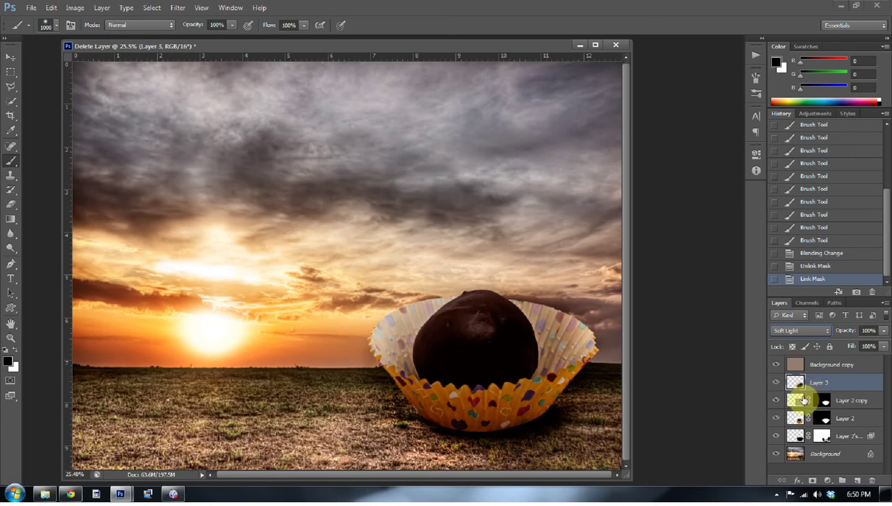
pyautogui.moveTo(800, 391); pyautogui.dragTo(798, 418)
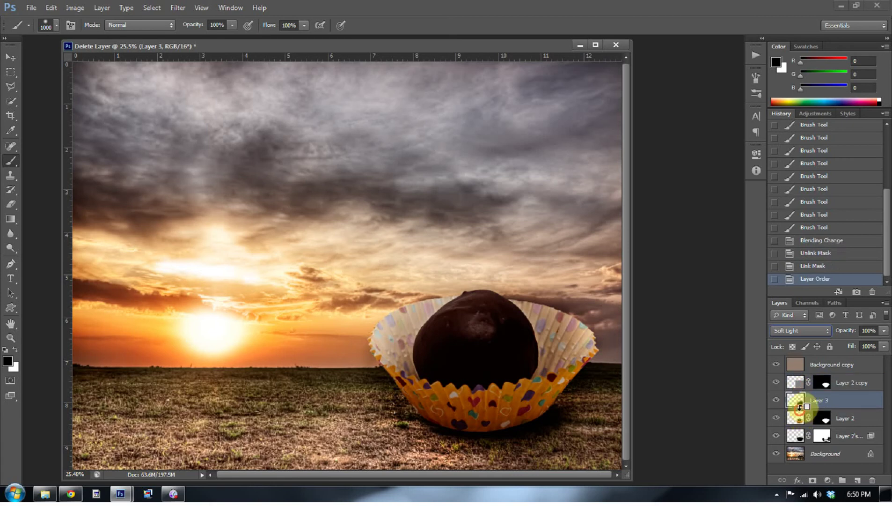
pyautogui.keyDown('alt'); pyautogui.click(800, 407); pyautogui.keyUp('alt')
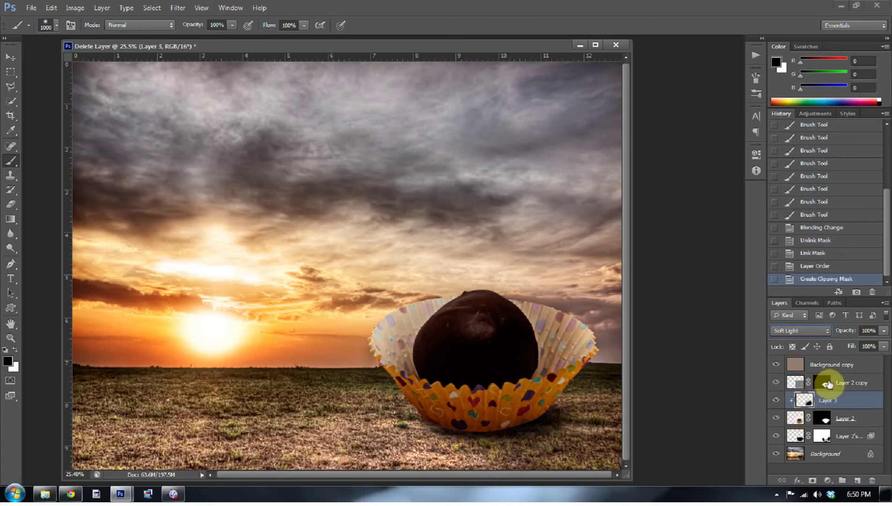
pyautogui.click(884, 330)
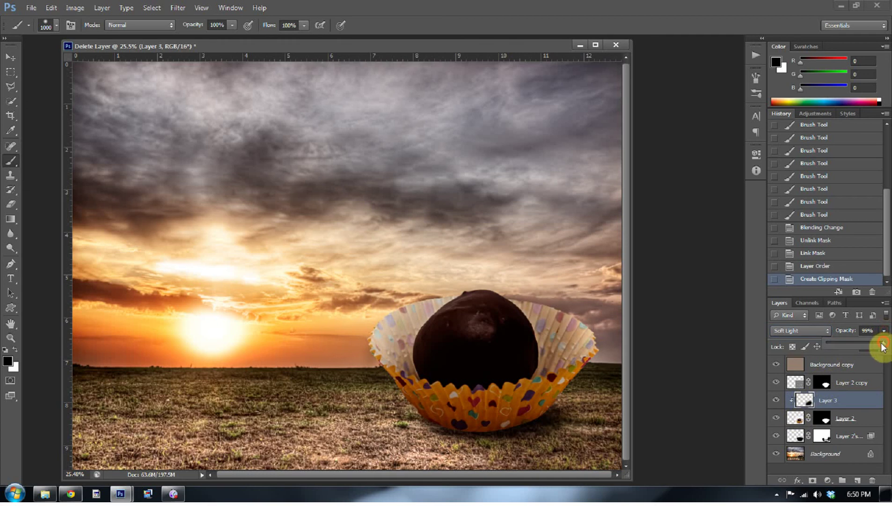
pyautogui.moveTo(883, 345); pyautogui.dragTo(874, 347)
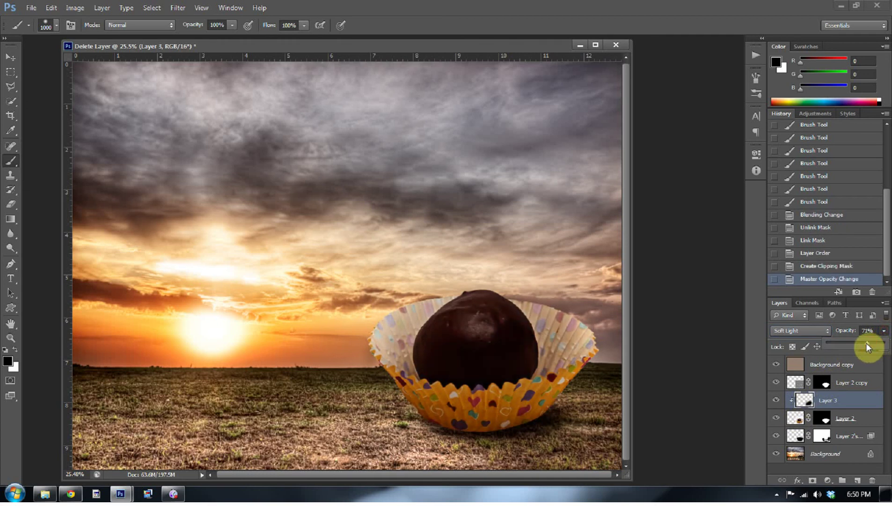
# Step: Add a mask to Layer 3 and paint black with a smaller brush along the wrapper's edges
pyautogui.click(802, 403)
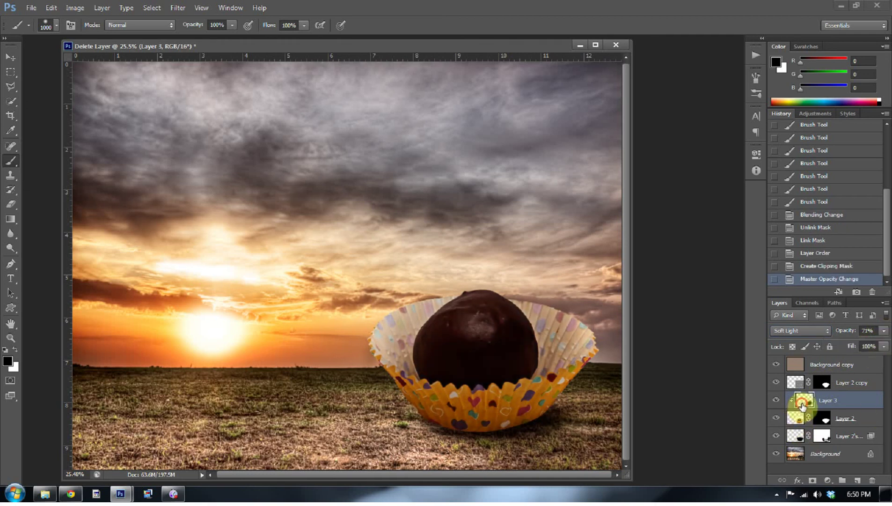
pyautogui.click(813, 479)
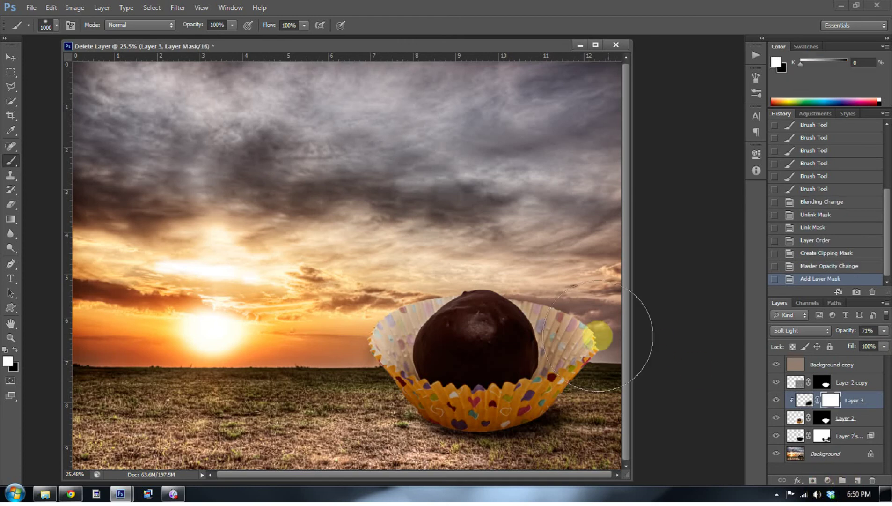
pyautogui.moveTo(528, 296)
pyautogui.mouseDown()
pyautogui.moveTo(384, 295)
pyautogui.moveTo(405, 281)
pyautogui.moveTo(559, 277)
pyautogui.moveTo(511, 263)
pyautogui.moveTo(405, 308)
pyautogui.moveTo(367, 442)
pyautogui.moveTo(417, 282)
pyautogui.mouseUp()
pyautogui.press('x')
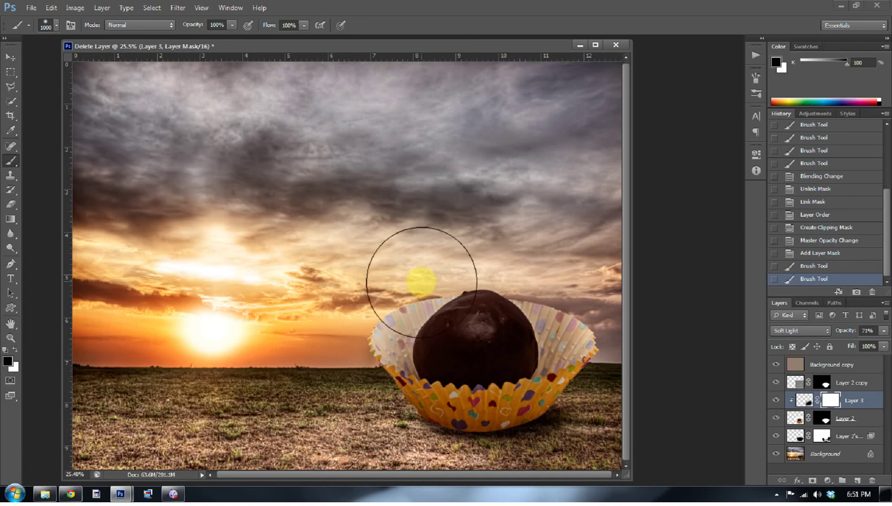
pyautogui.press('[')
pyautogui.press('[')
pyautogui.press('[')
pyautogui.press('[')
pyautogui.press('[')
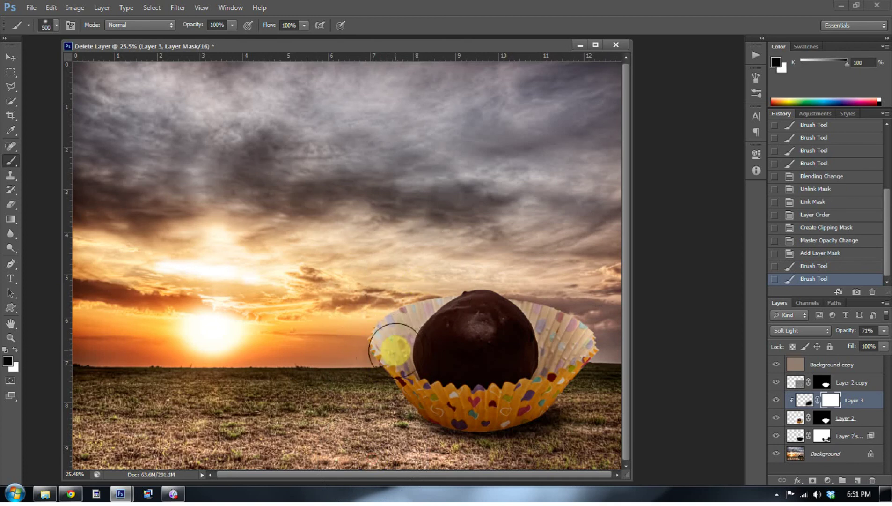
pyautogui.press('[')
pyautogui.press('[')
pyautogui.press('[')
pyautogui.press('[')
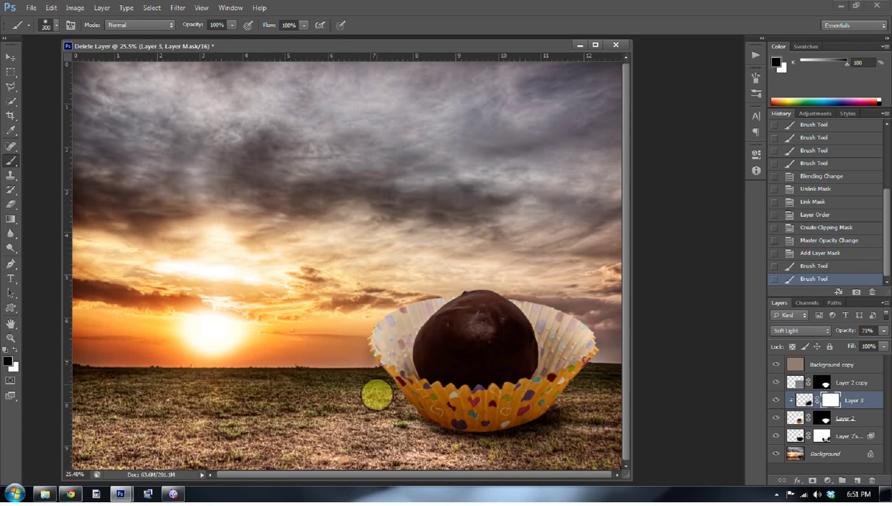
pyautogui.moveTo(391, 382)
pyautogui.mouseDown()
pyautogui.moveTo(409, 411)
pyautogui.moveTo(497, 416)
pyautogui.moveTo(572, 383)
pyautogui.moveTo(599, 322)
pyautogui.moveTo(593, 269)
pyautogui.mouseUp()
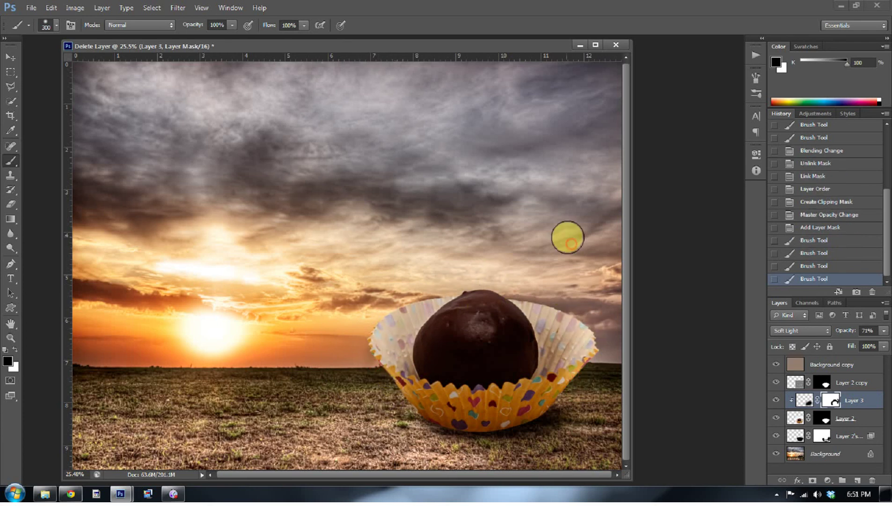
pyautogui.click(776, 400)
pyautogui.click(775, 400)
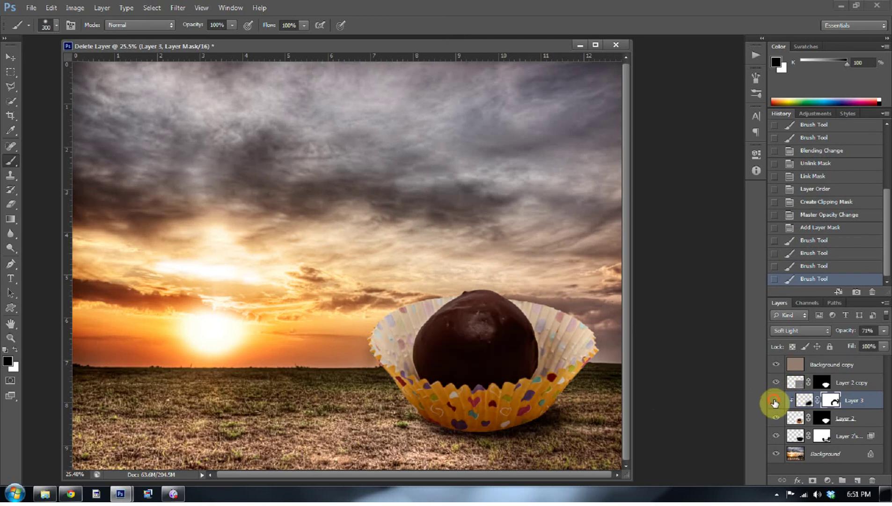
pyautogui.click(775, 401)
pyautogui.click(776, 402)
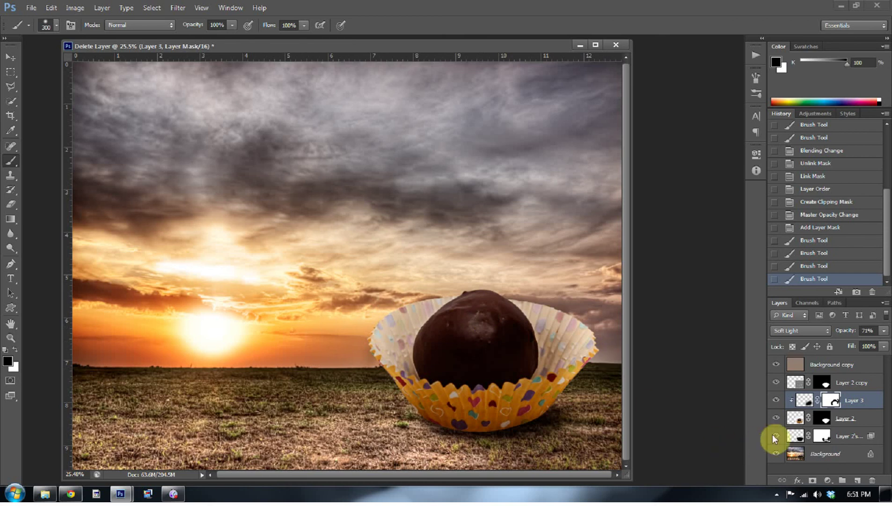
# Step: Patch out a light spot on the chocolate in Layer 2 with the Patch Tool, then deselect
pyautogui.click(802, 417)
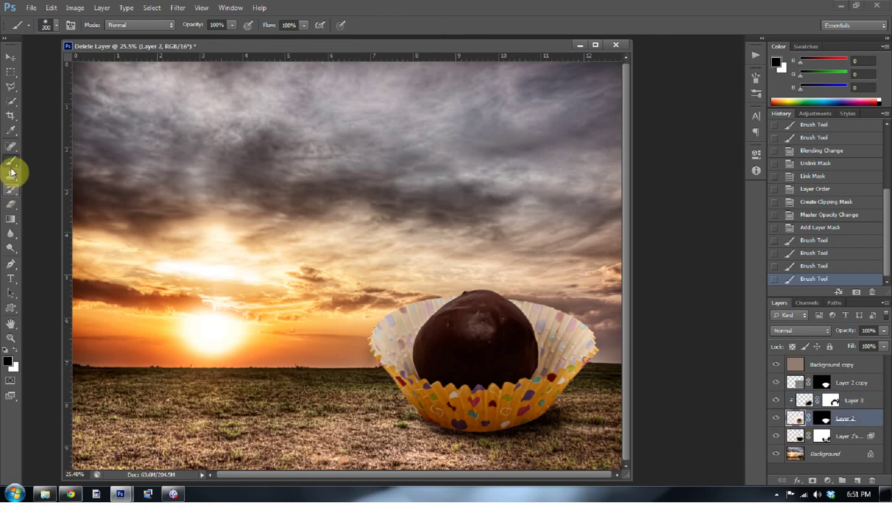
pyautogui.click(11, 149)
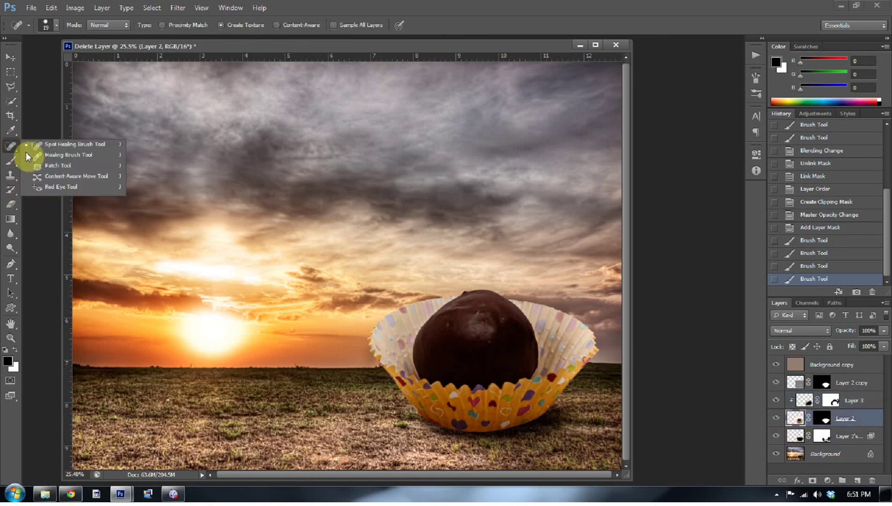
pyautogui.click(57, 165)
pyautogui.moveTo(487, 310)
pyautogui.mouseDown()
pyautogui.moveTo(464, 331)
pyautogui.moveTo(472, 345)
pyautogui.moveTo(496, 347)
pyautogui.moveTo(494, 309)
pyautogui.moveTo(461, 357)
pyautogui.moveTo(510, 360)
pyautogui.mouseUp()
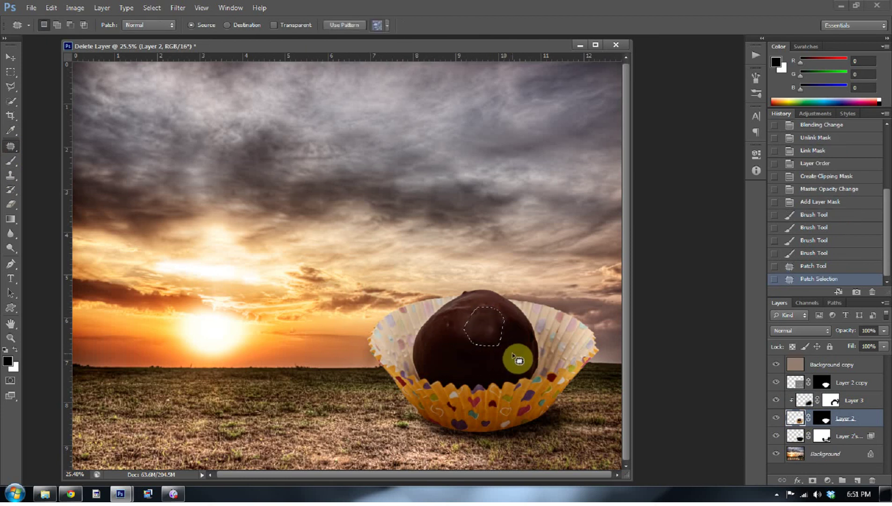
pyautogui.hotkey('ctrl', 'd')
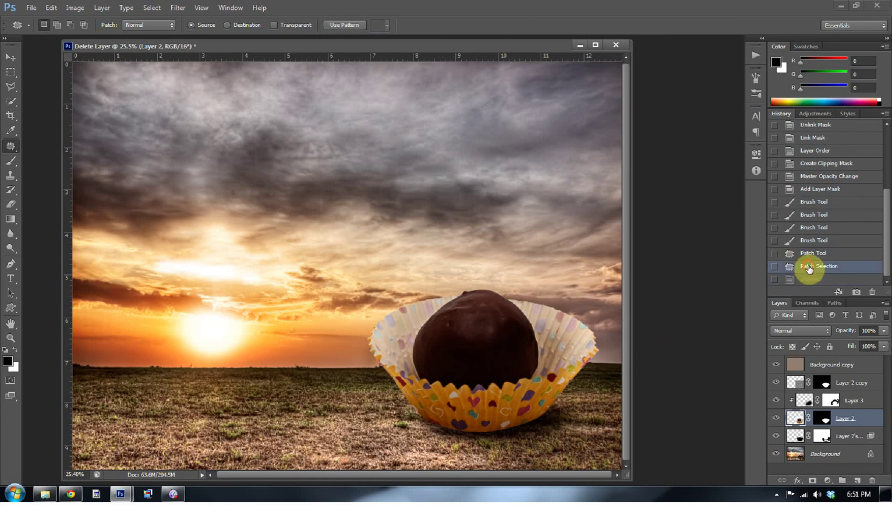
pyautogui.click(809, 266)
pyautogui.click(806, 254)
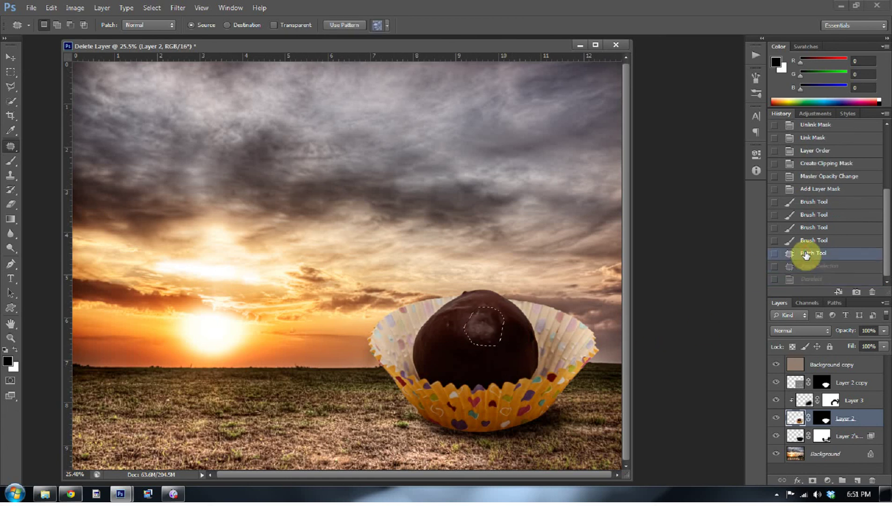
pyautogui.click(805, 280)
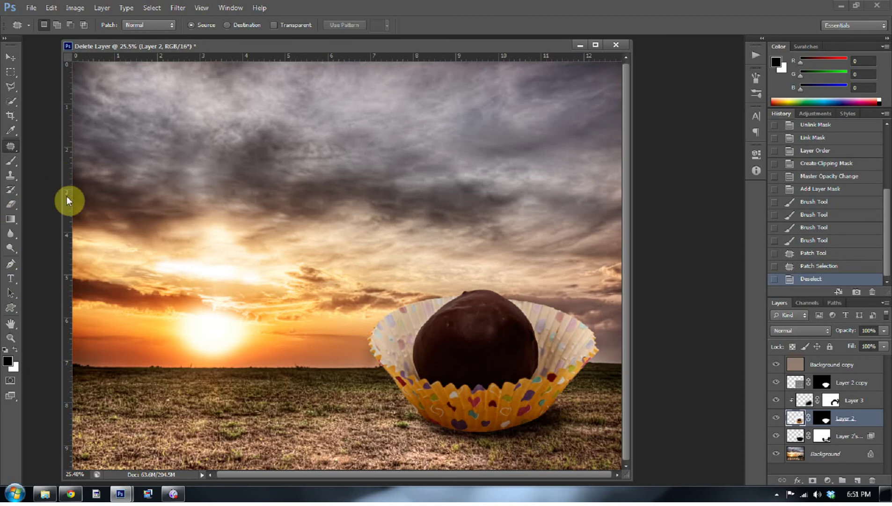
# Step: Add a vertical guide near 7 inches and a CAKE BALL text layer in the sky, moved to the top of the stack
pyautogui.moveTo(68, 199); pyautogui.dragTo(346, 187)
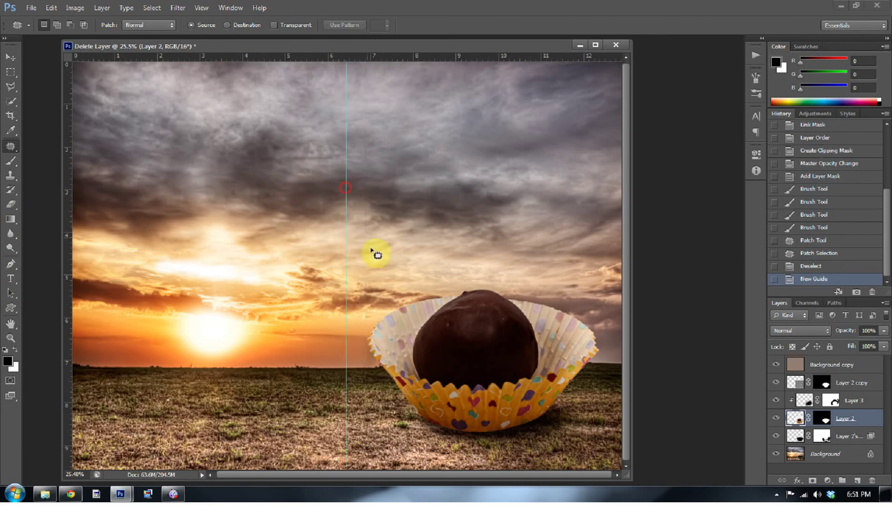
pyautogui.click(9, 279)
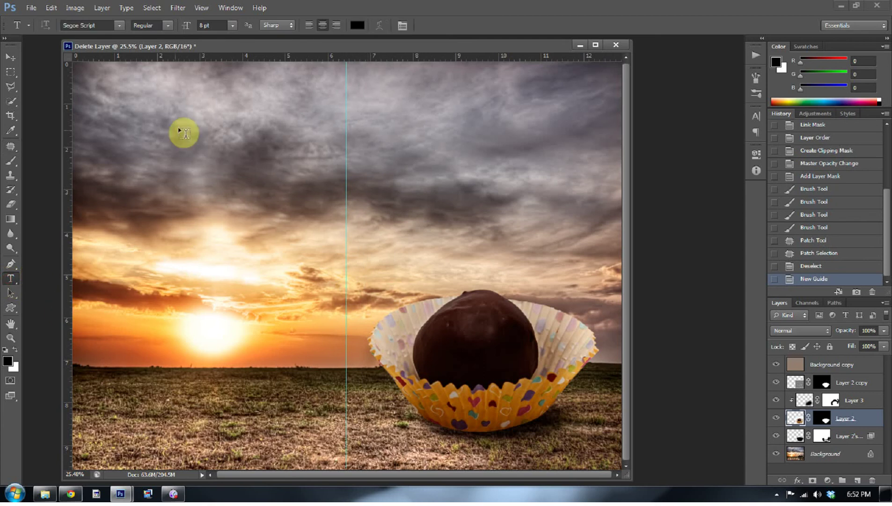
pyautogui.click(14, 349)
pyautogui.click(247, 128)
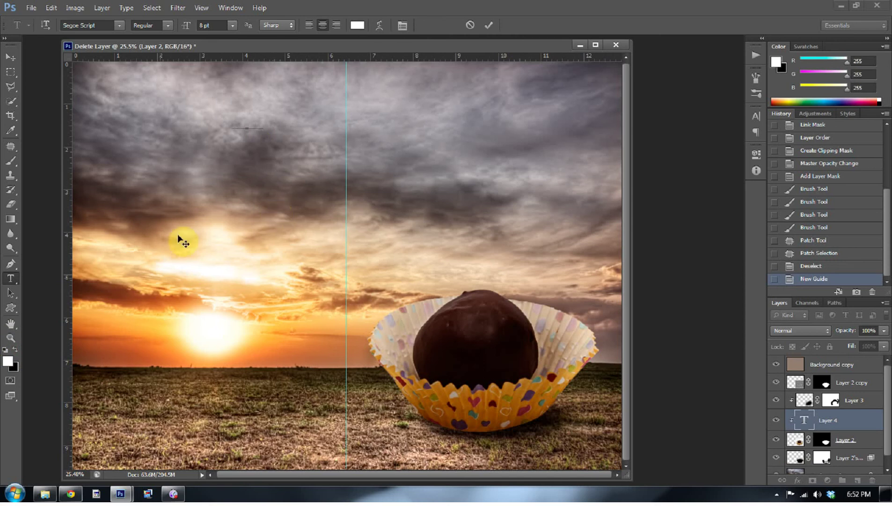
pyautogui.click(835, 430)
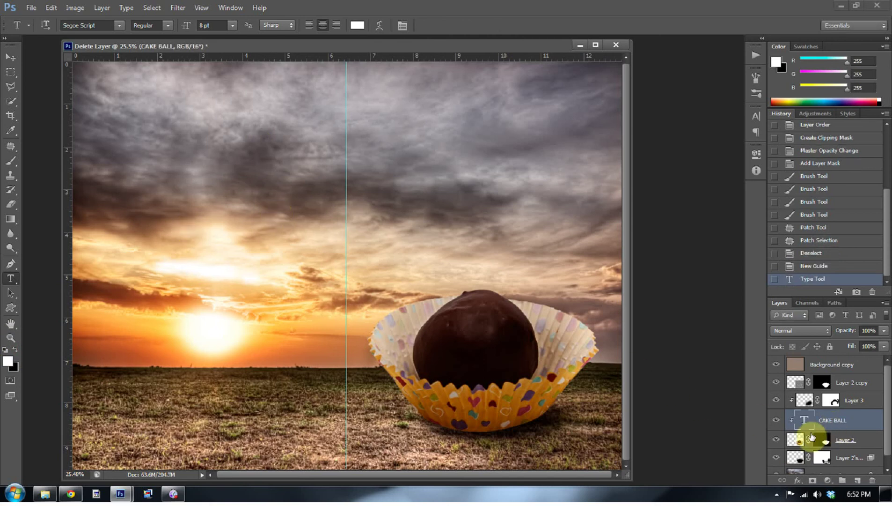
pyautogui.moveTo(853, 427); pyautogui.dragTo(841, 369)
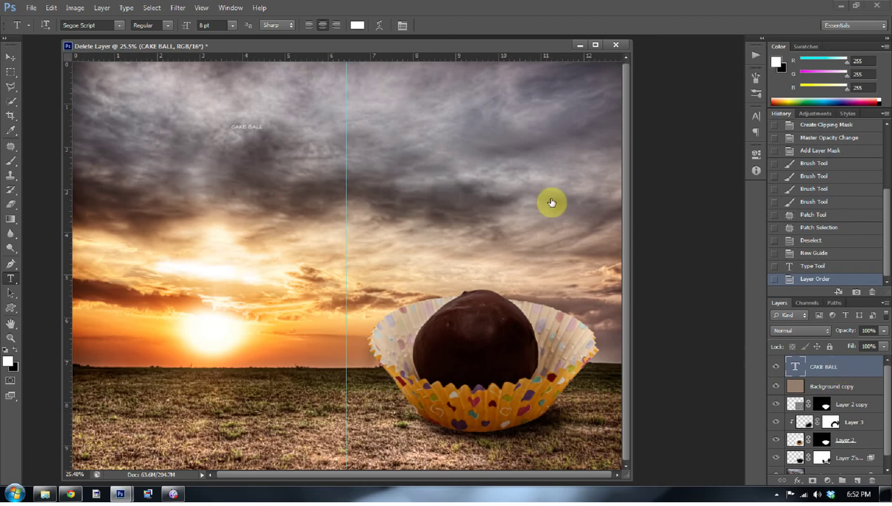
# Step: Enlarge the title, retype it as 'Cake Ball' in mixed case, and move it lower in the sky
pyautogui.hotkey('ctrl', 't')
pyautogui.moveTo(262, 121); pyautogui.dragTo(487, 134)
pyautogui.press('Return')
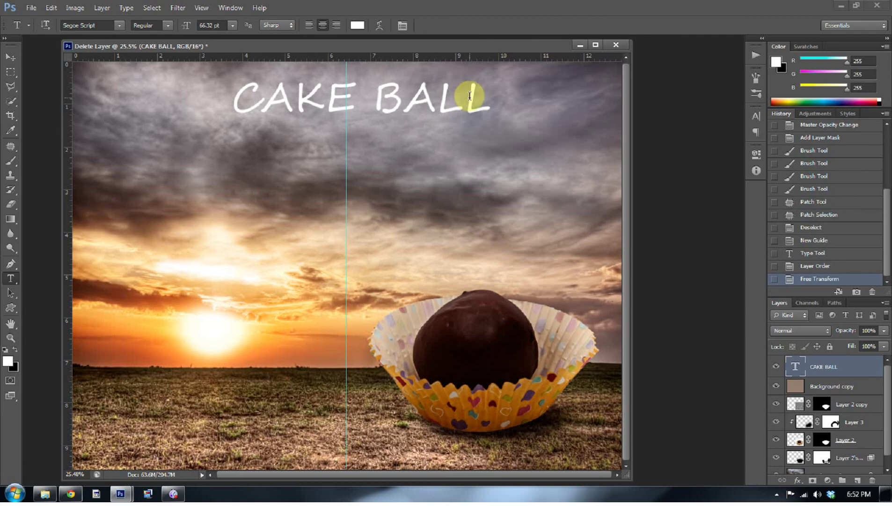
pyautogui.moveTo(464, 96); pyautogui.dragTo(269, 101)
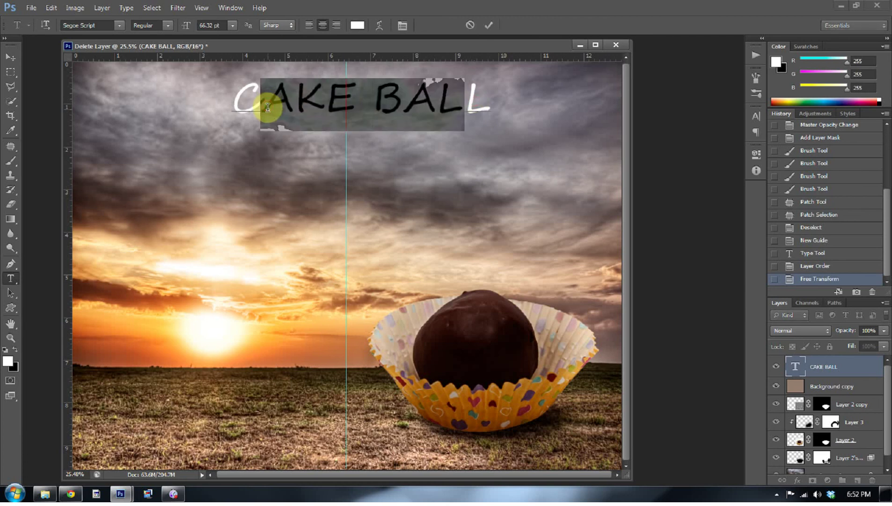
pyautogui.write('ake Bal')
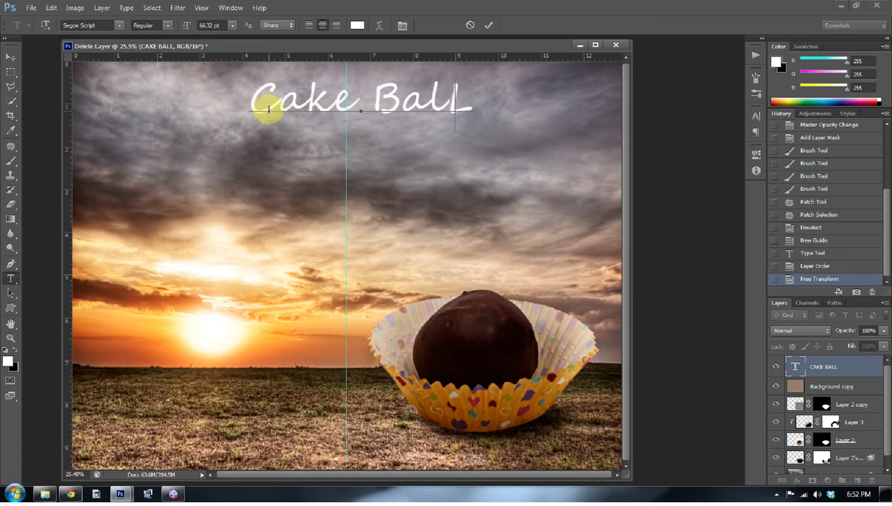
pyautogui.write('l')
pyautogui.press('Delete')
pyautogui.moveTo(414, 164); pyautogui.dragTo(411, 197)
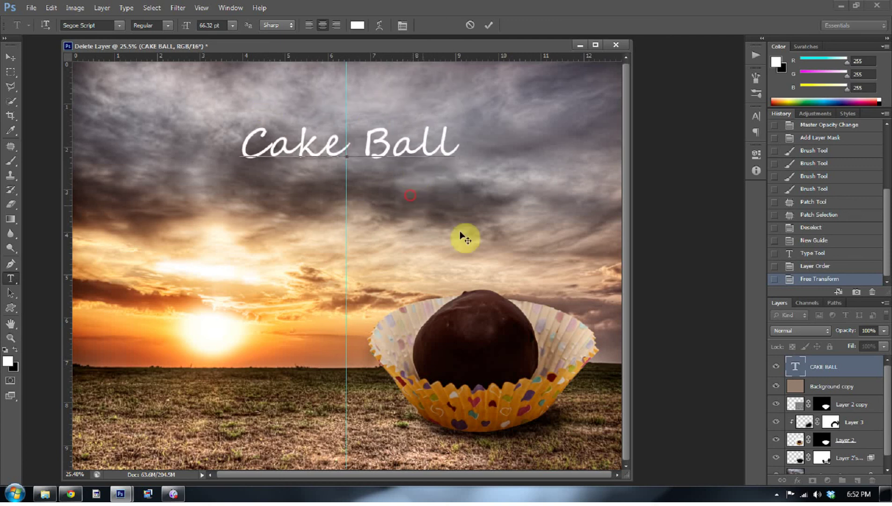
pyautogui.click(856, 373)
# Step: Scale the Cake Ball title up further and shift it left
pyautogui.hotkey('ctrl', 't')
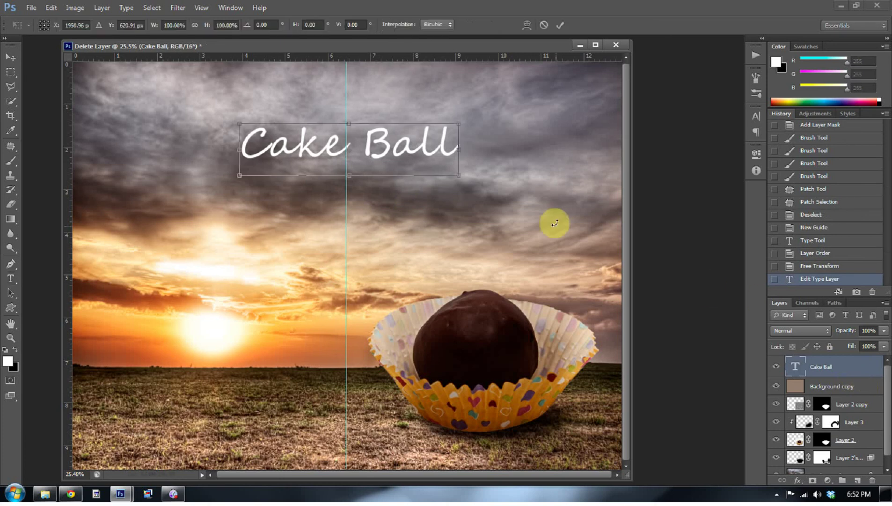
pyautogui.moveTo(460, 175); pyautogui.dragTo(538, 201)
pyautogui.moveTo(510, 175); pyautogui.dragTo(464, 160)
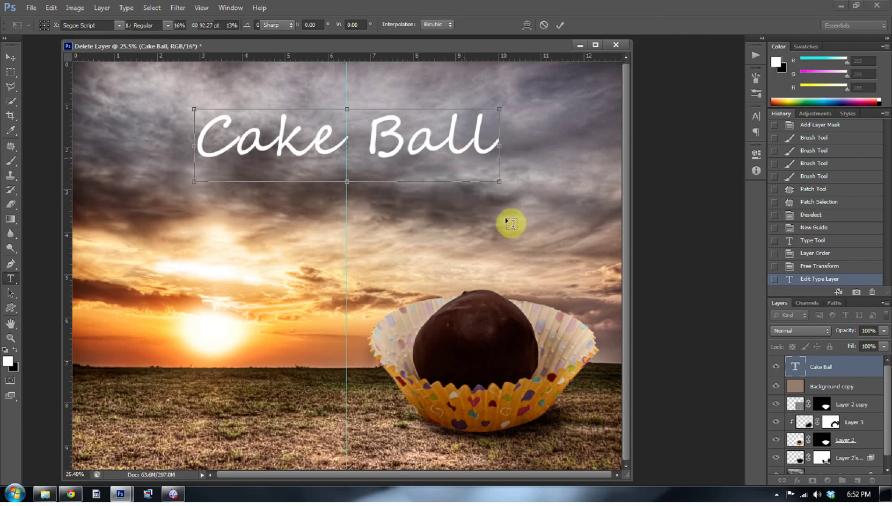
pyautogui.press('Return')
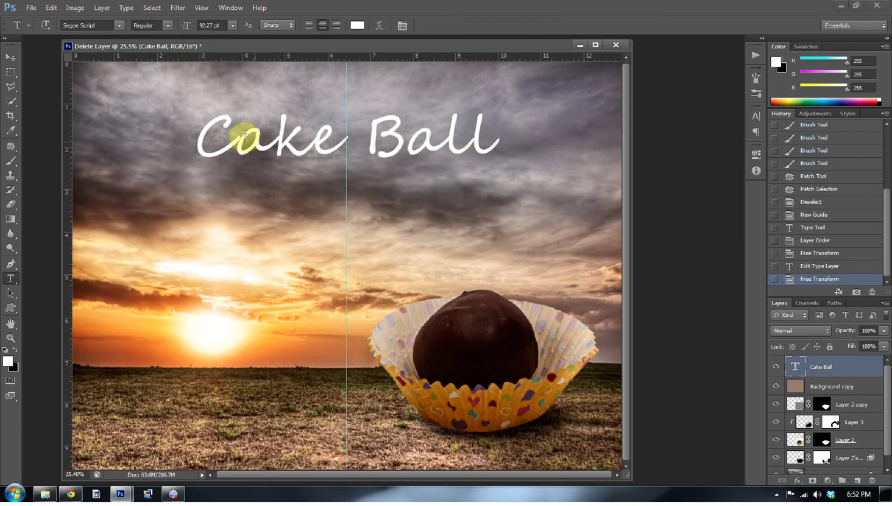
# Step: Delete the C from the title, leaving 'ake Ball' shifted slightly right
pyautogui.moveTo(239, 137); pyautogui.dragTo(209, 135)
pyautogui.press('BackSpace')
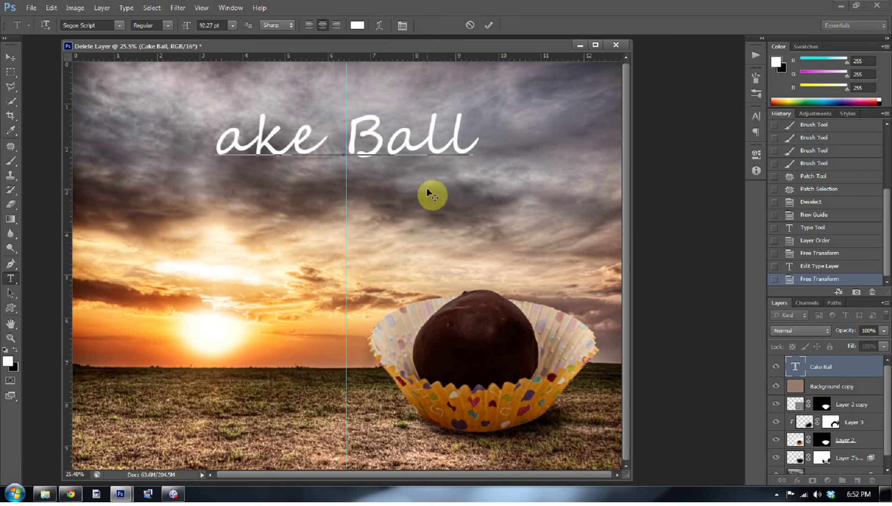
pyautogui.moveTo(430, 188); pyautogui.dragTo(447, 194)
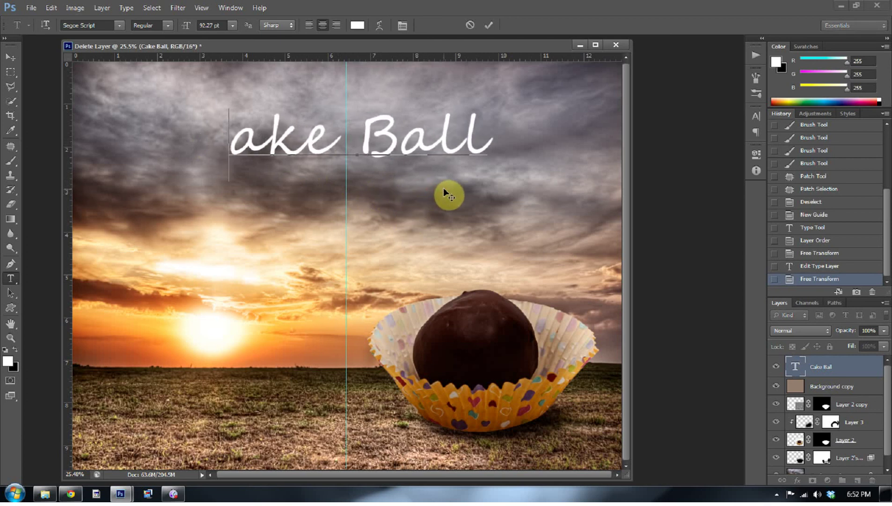
pyautogui.click(838, 388)
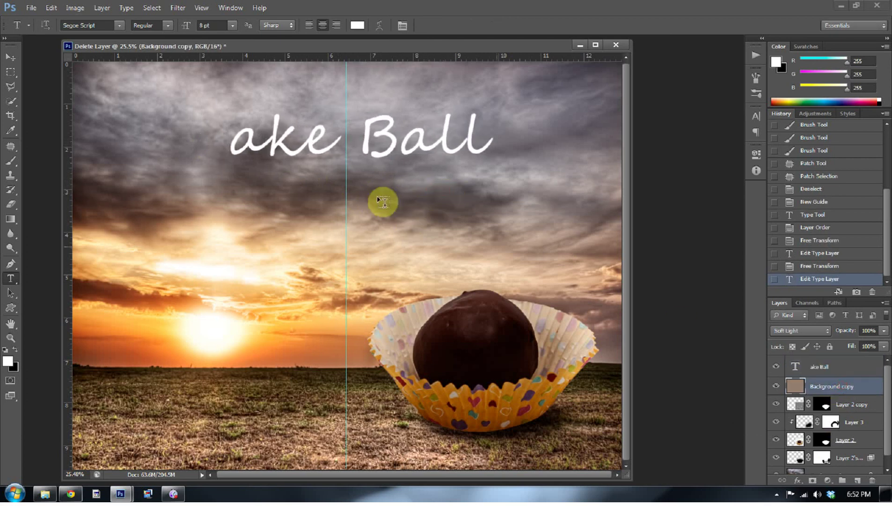
# Step: Add a separate 'c' text layer and enlarge it into a big sweeping C before 'ake Ball'
pyautogui.click(195, 192)
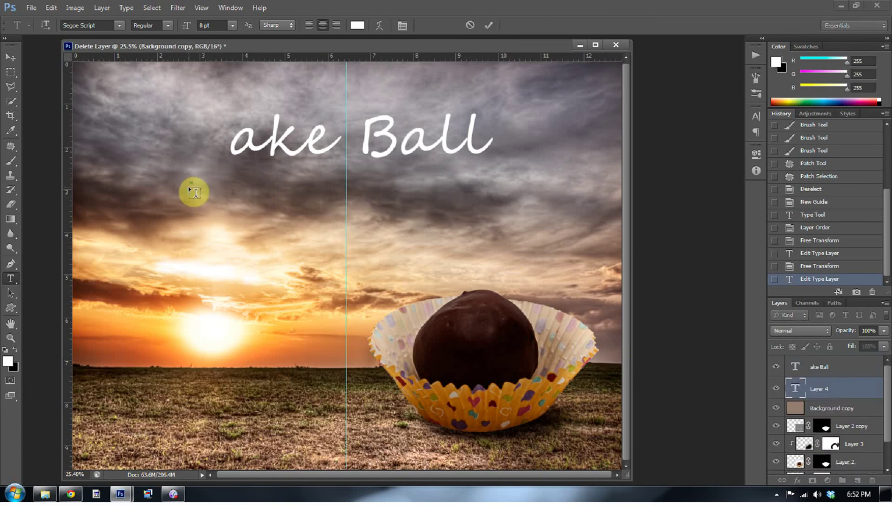
pyautogui.write('c')
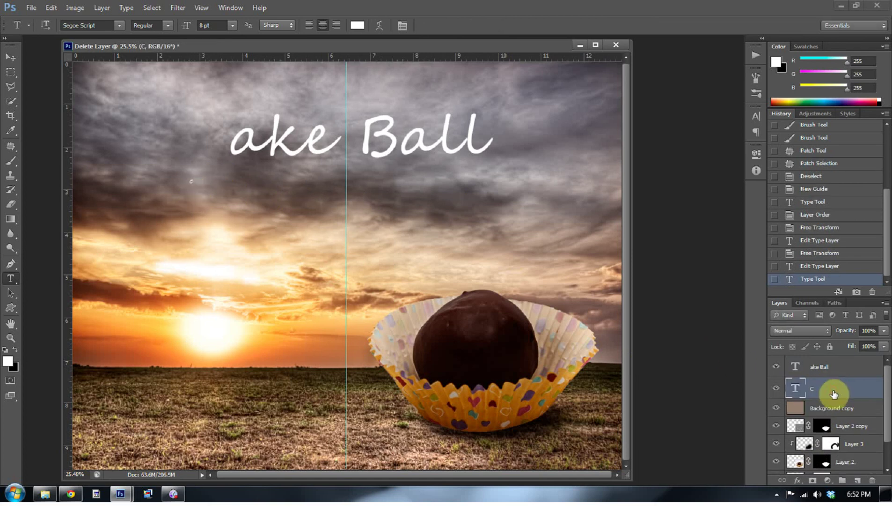
pyautogui.hotkey('ctrl', 't')
pyautogui.moveTo(187, 185); pyautogui.dragTo(79, 313)
pyautogui.moveTo(159, 204); pyautogui.dragTo(209, 118)
pyautogui.press('Return')
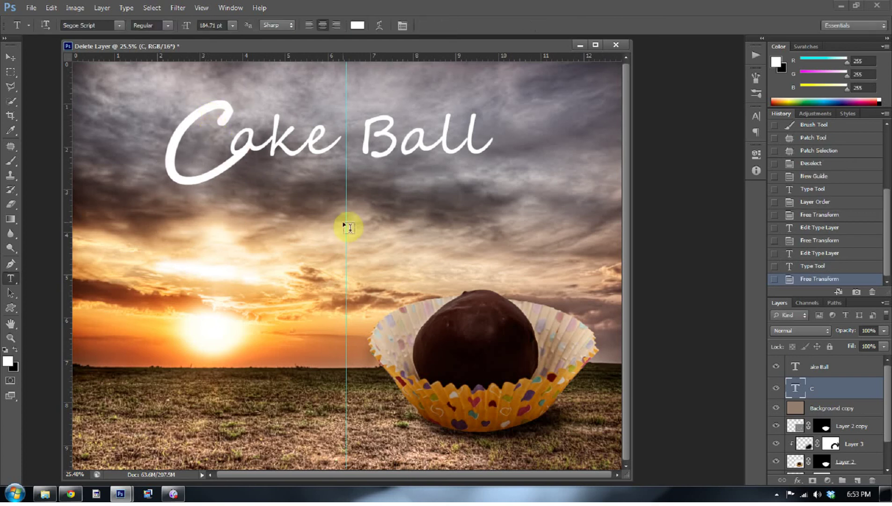
# Step: Select the C and 'ake Ball' layers together and merge them into one layer
pyautogui.keyDown('shift'); pyautogui.click(843, 375); pyautogui.keyUp('shift')
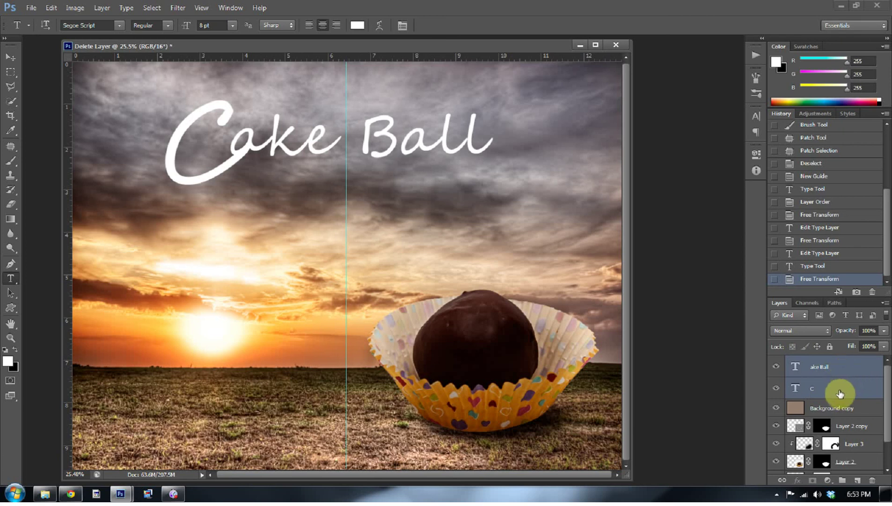
pyautogui.keyDown('ctrl'); pyautogui.click(838, 389); pyautogui.keyUp('ctrl')
pyautogui.keyDown('ctrl'); pyautogui.click(838, 371); pyautogui.keyUp('ctrl')
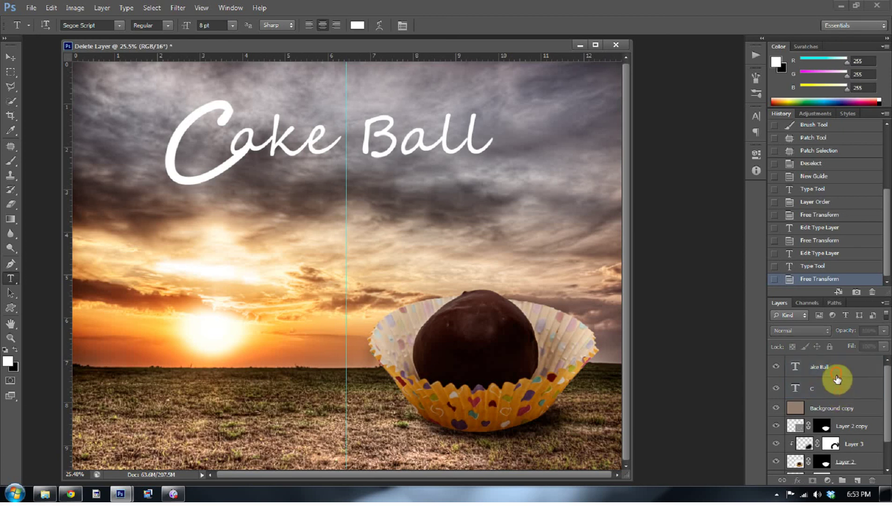
pyautogui.keyDown('ctrl'); pyautogui.click(837, 388); pyautogui.keyUp('ctrl')
pyautogui.keyDown('ctrl'); pyautogui.click(837, 374); pyautogui.keyUp('ctrl')
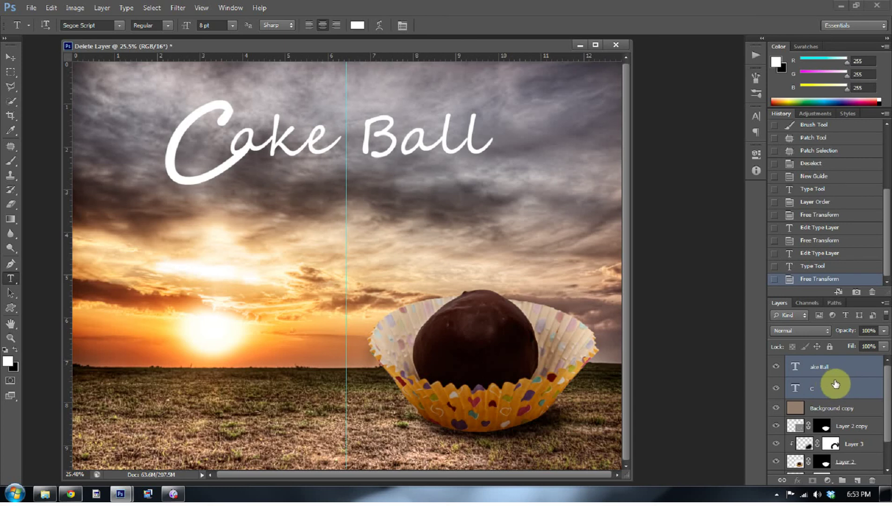
pyautogui.hotkey('ctrl', 'e')
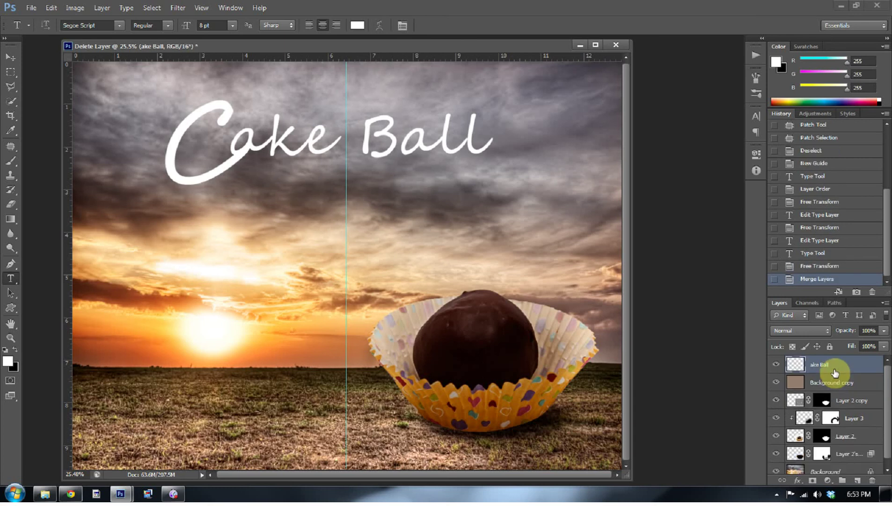
# Step: Add Bevel & Emboss and a Drop Shadow of size 16 to the Cake Ball title layer
pyautogui.click(778, 365)
pyautogui.click(779, 369)
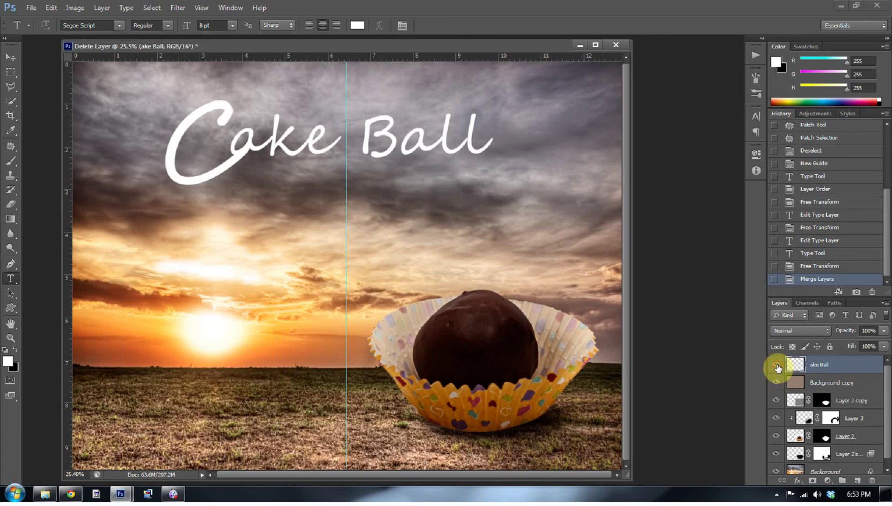
pyautogui.doubleClick(863, 371)
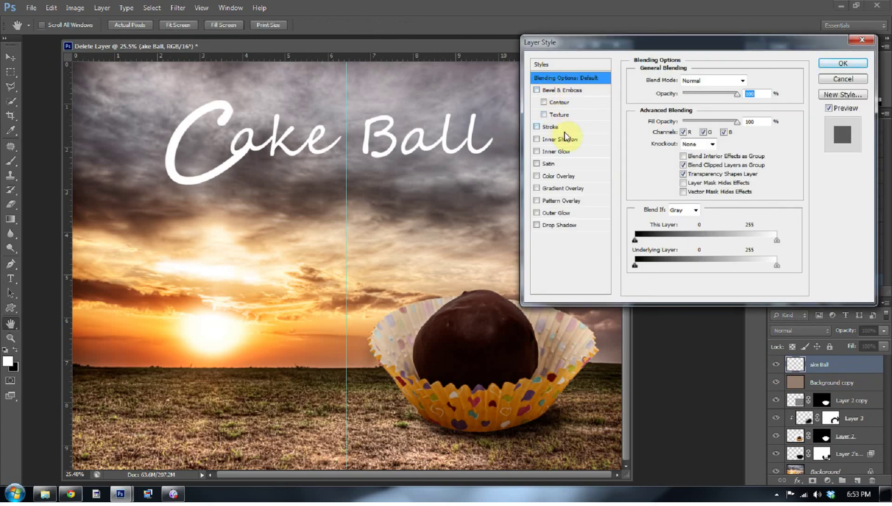
pyautogui.click(537, 90)
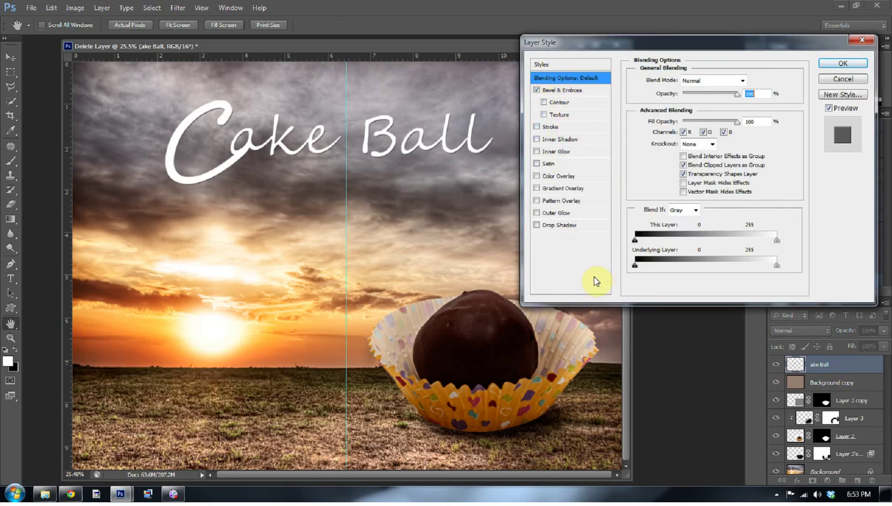
pyautogui.click(550, 227)
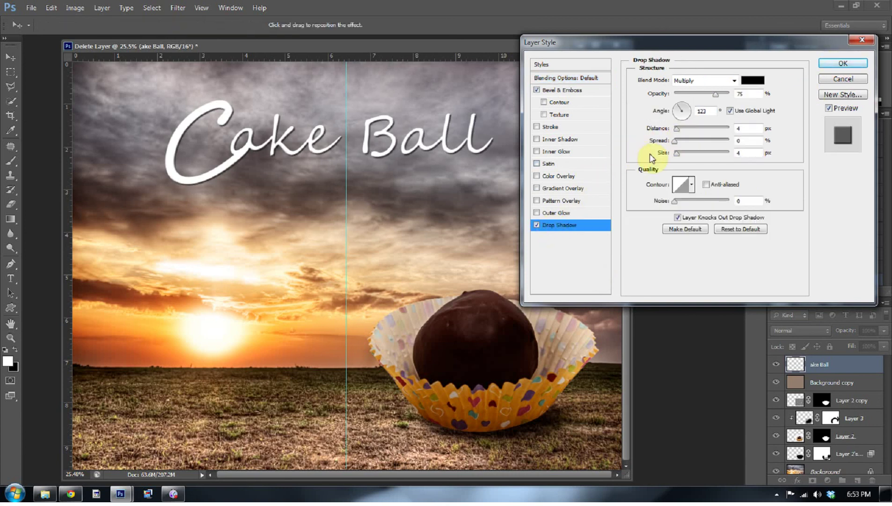
pyautogui.moveTo(677, 153); pyautogui.dragTo(682, 158)
# Step: Apply the title styles and type the tagline 'Making sunrise that much better...' below the title
pyautogui.click(836, 64)
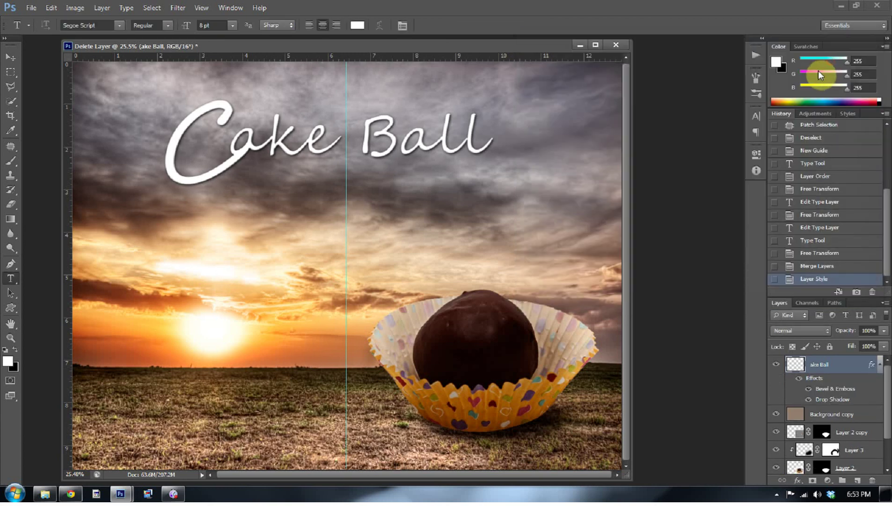
pyautogui.click(249, 175)
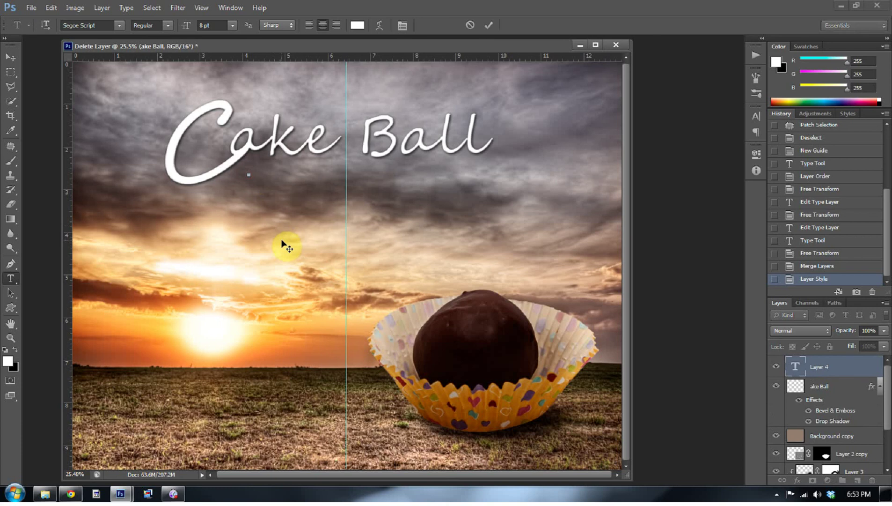
pyautogui.write('Makes sure you join that way the sweeter that much better...')
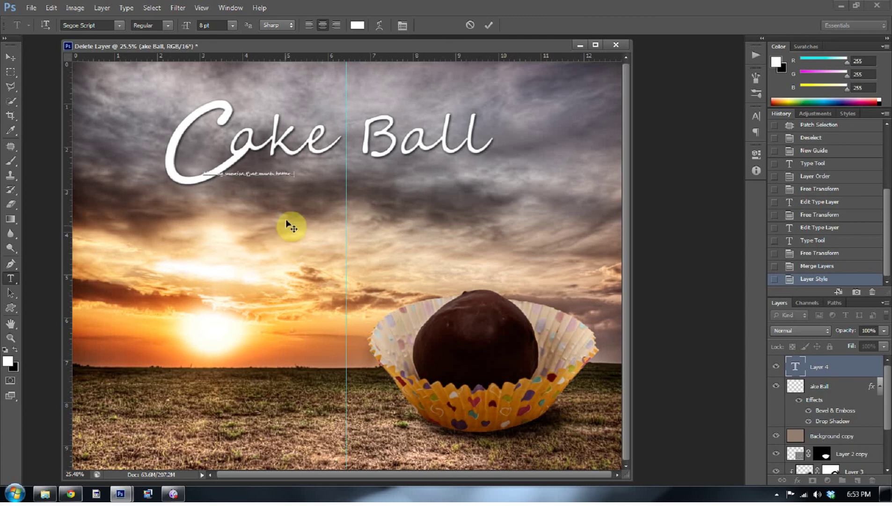
pyautogui.moveTo(290, 225); pyautogui.dragTo(303, 244)
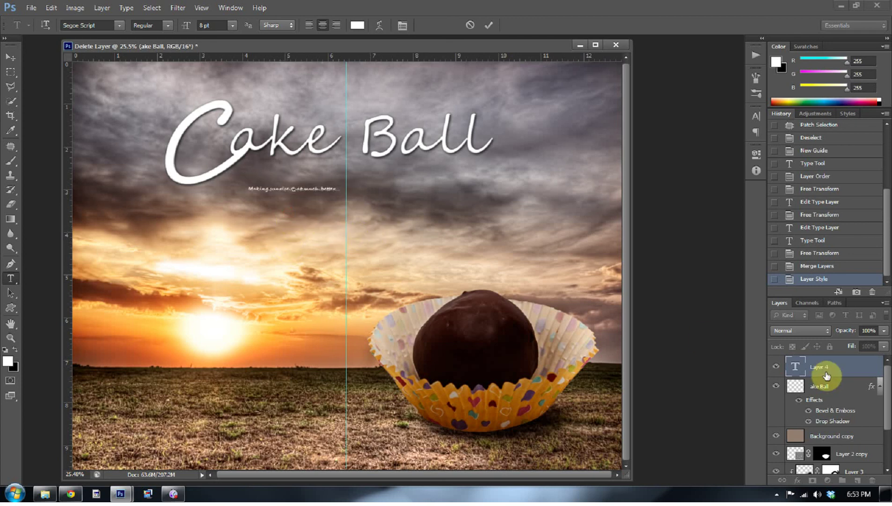
pyautogui.click(846, 373)
# Step: Scale the tagline up to about 256% and place it just under the title
pyautogui.hotkey('ctrl', 't')
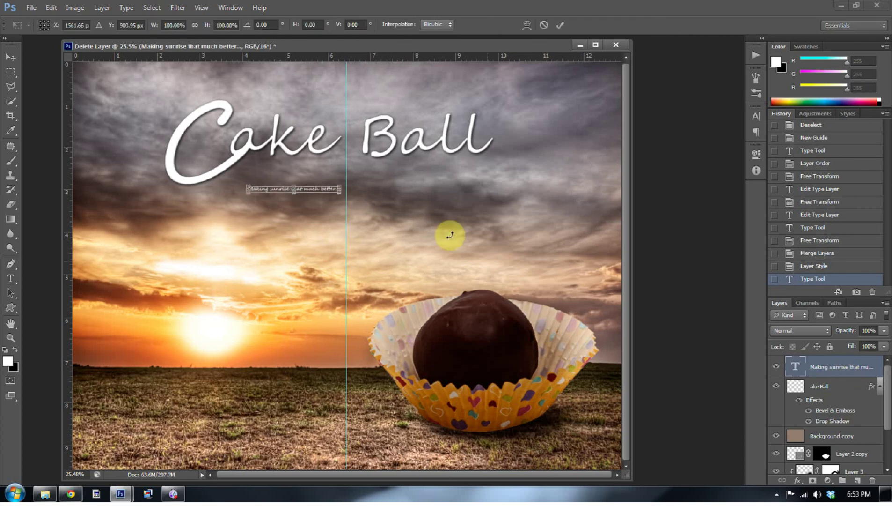
pyautogui.moveTo(338, 193); pyautogui.dragTo(454, 231)
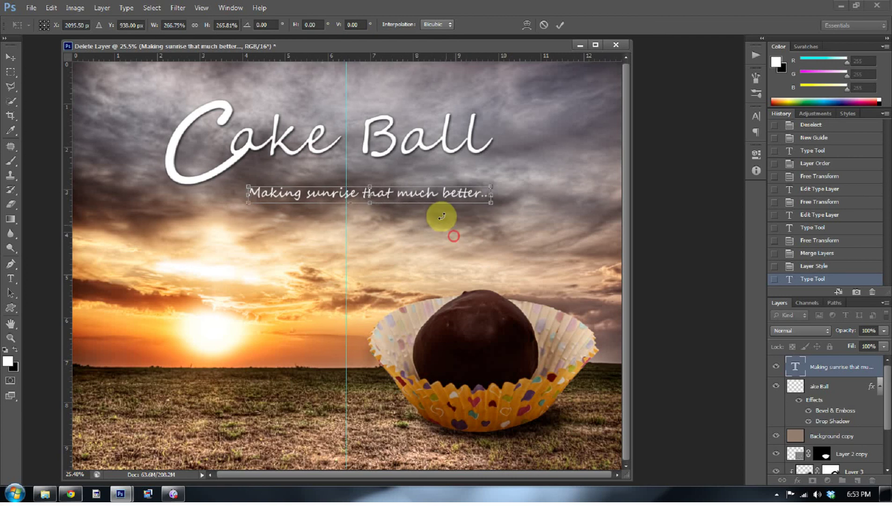
pyautogui.moveTo(438, 196); pyautogui.dragTo(437, 172)
pyautogui.press('Return')
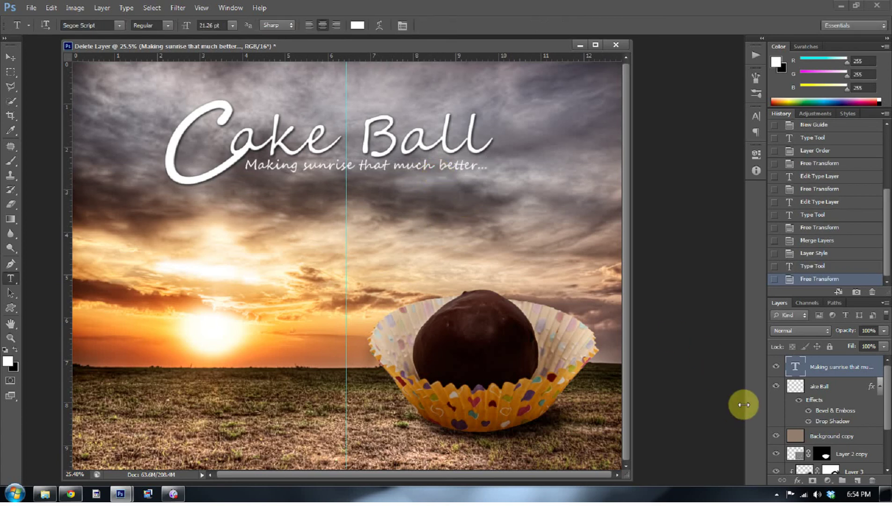
# Step: Nudge the Cake Ball title slightly and hide the guide from the canvas
pyautogui.click(817, 388)
pyautogui.press('v')
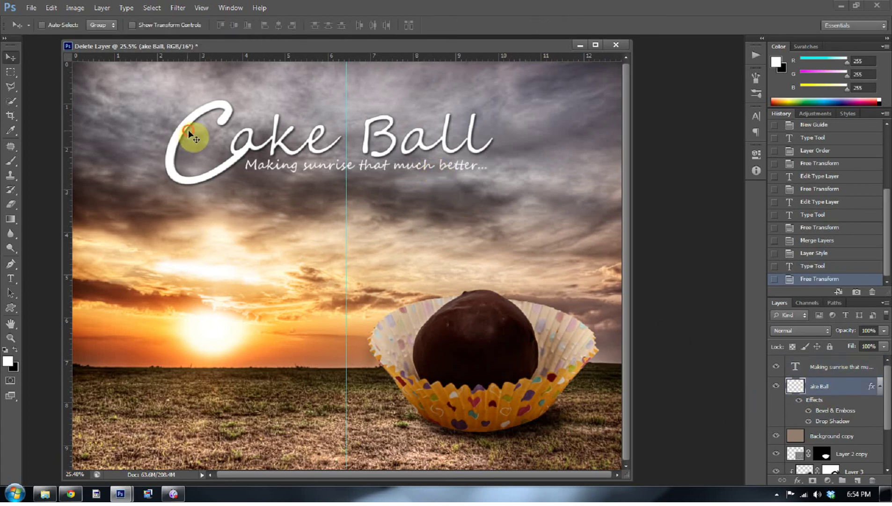
pyautogui.moveTo(192, 135)
pyautogui.mouseDown()
pyautogui.moveTo(203, 140)
pyautogui.moveTo(195, 128)
pyautogui.mouseUp()
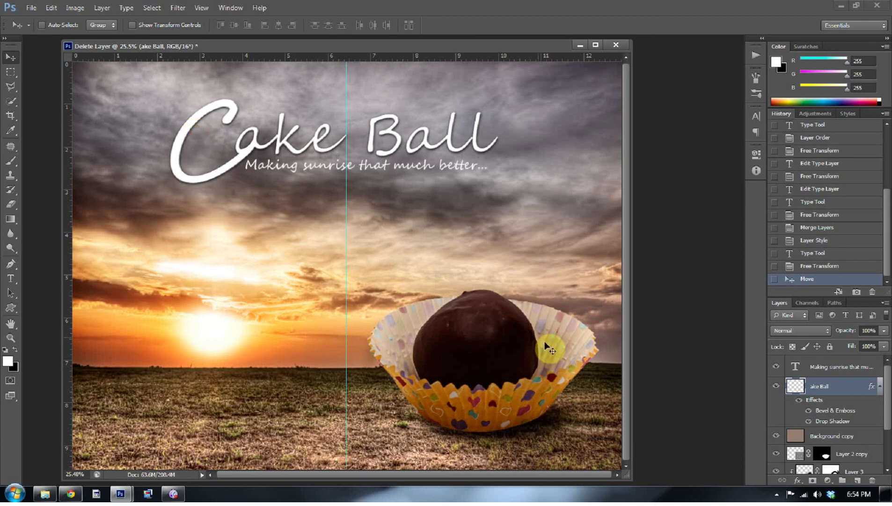
pyautogui.click(829, 368)
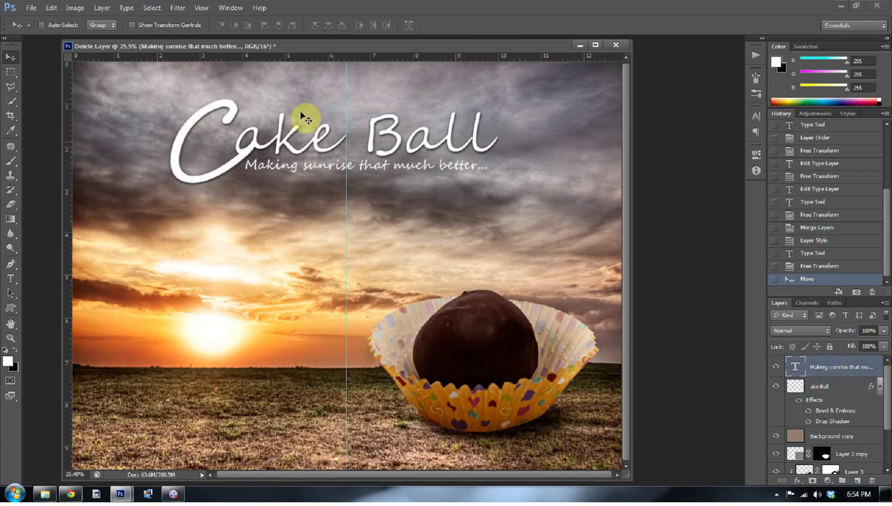
pyautogui.click(203, 8)
pyautogui.click(220, 162)
# Step: Move the title and tagline together down toward the middle of the sky
pyautogui.click(838, 388)
pyautogui.keyDown('shift'); pyautogui.click(802, 368); pyautogui.keyUp('shift')
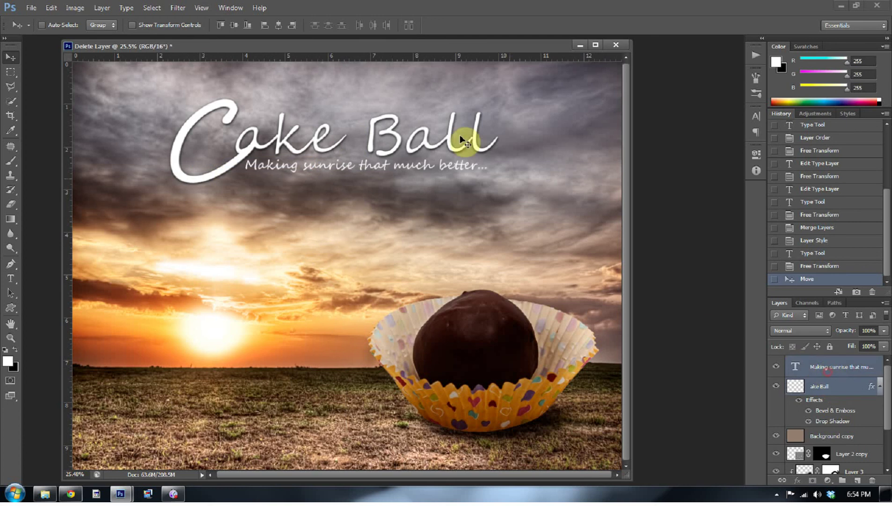
pyautogui.moveTo(404, 199); pyautogui.dragTo(446, 257)
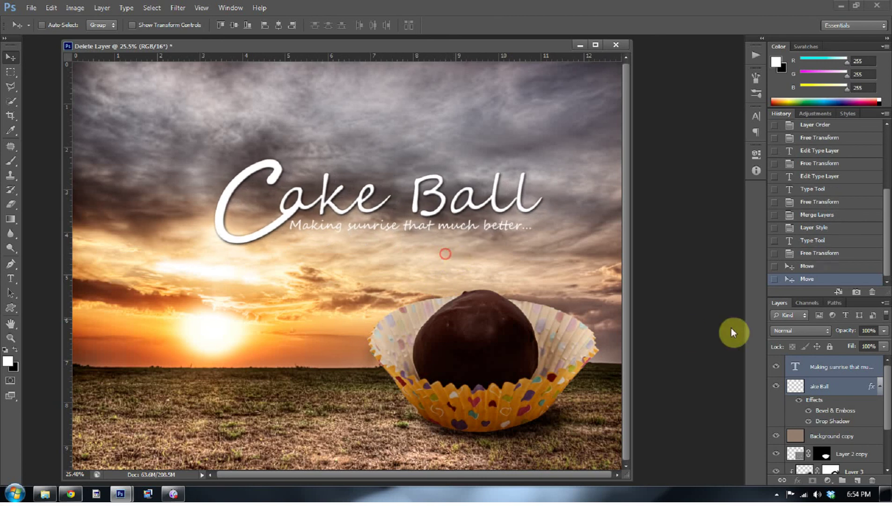